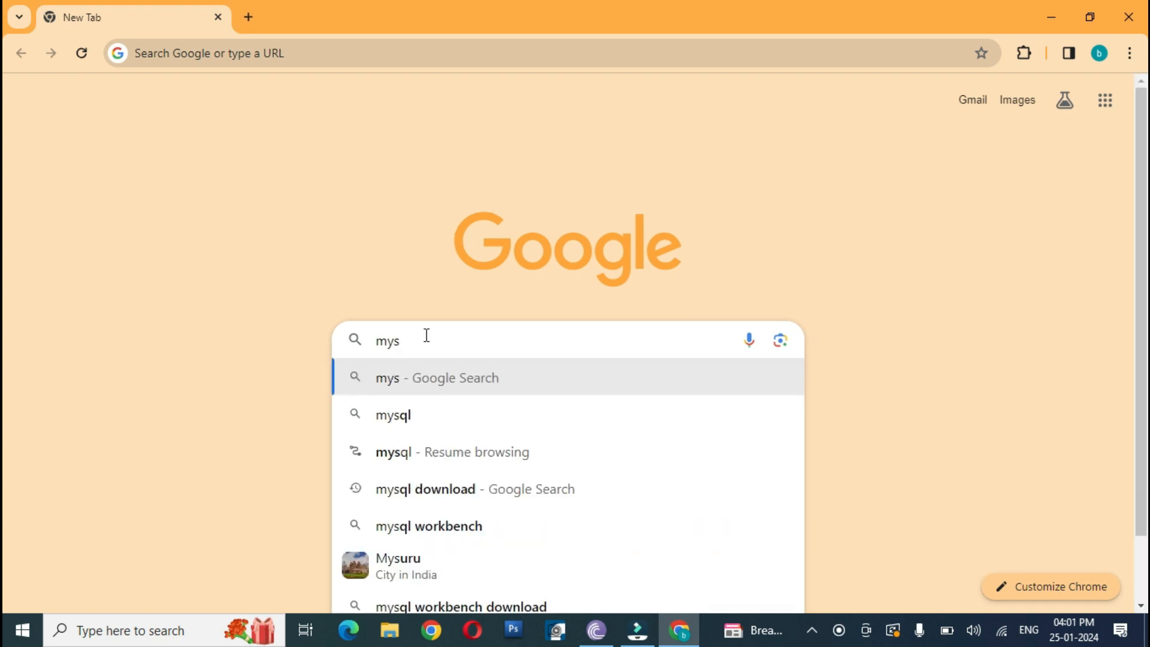
Step: Search Google for "mysql download for windows" and open the Download MySQL Installer result
{"action": "type", "text": "ql "}
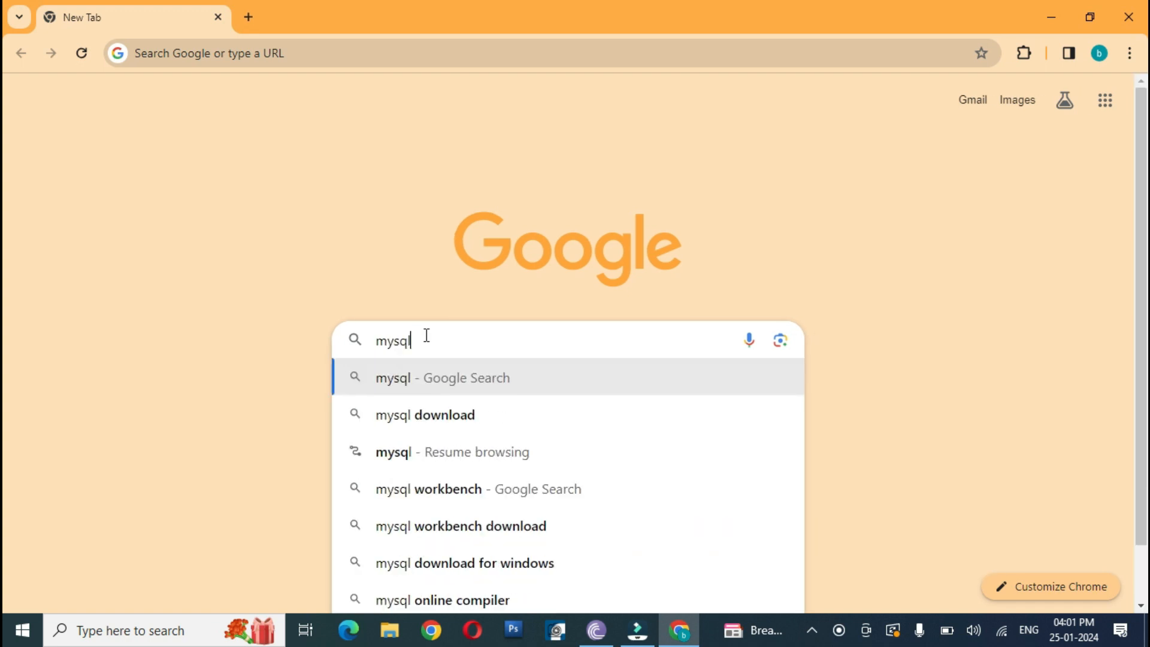
{"action": "type", "text": "download"}
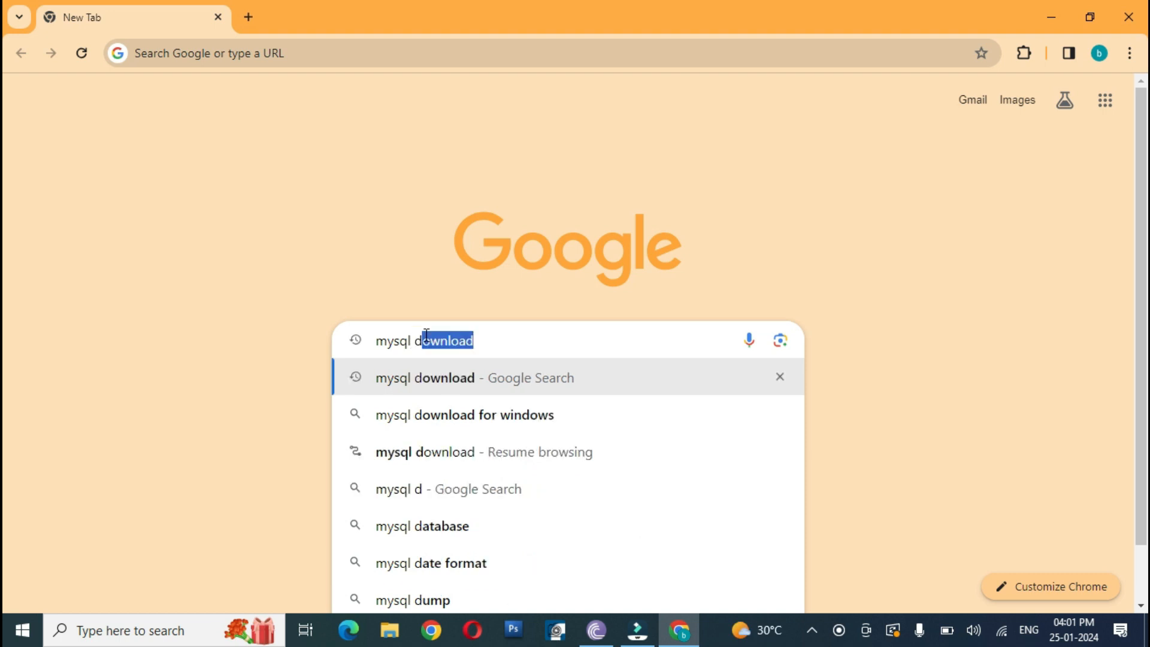
{"action": "left_click", "coordinate": [468, 418]}
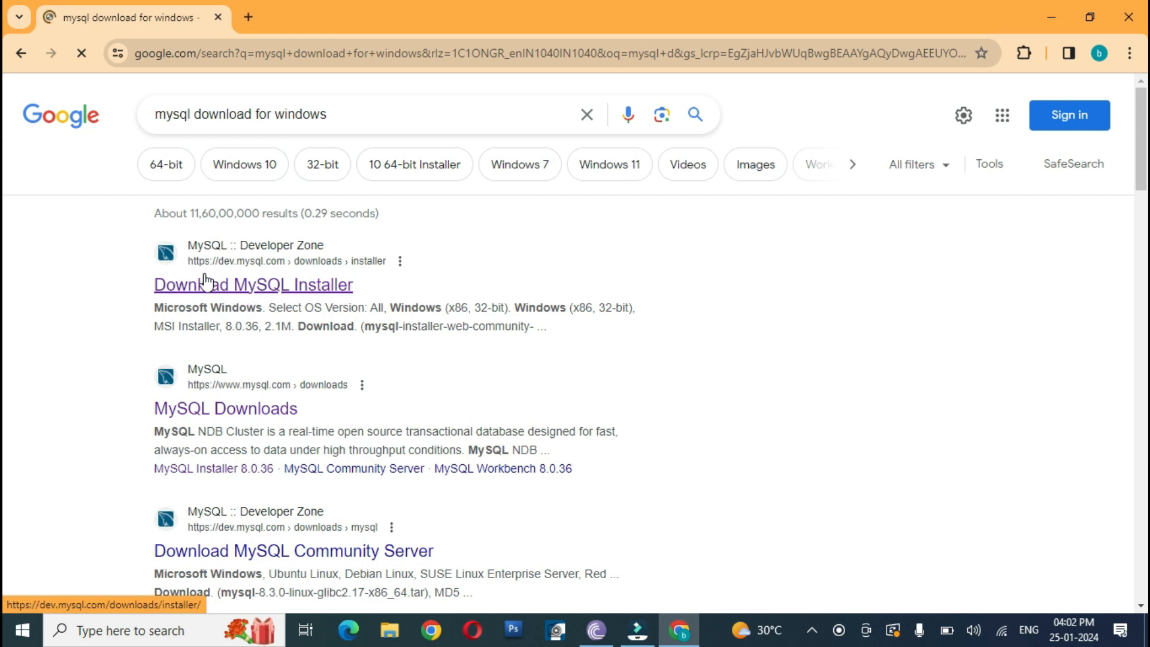
{"action": "left_click", "coordinate": [237, 289]}
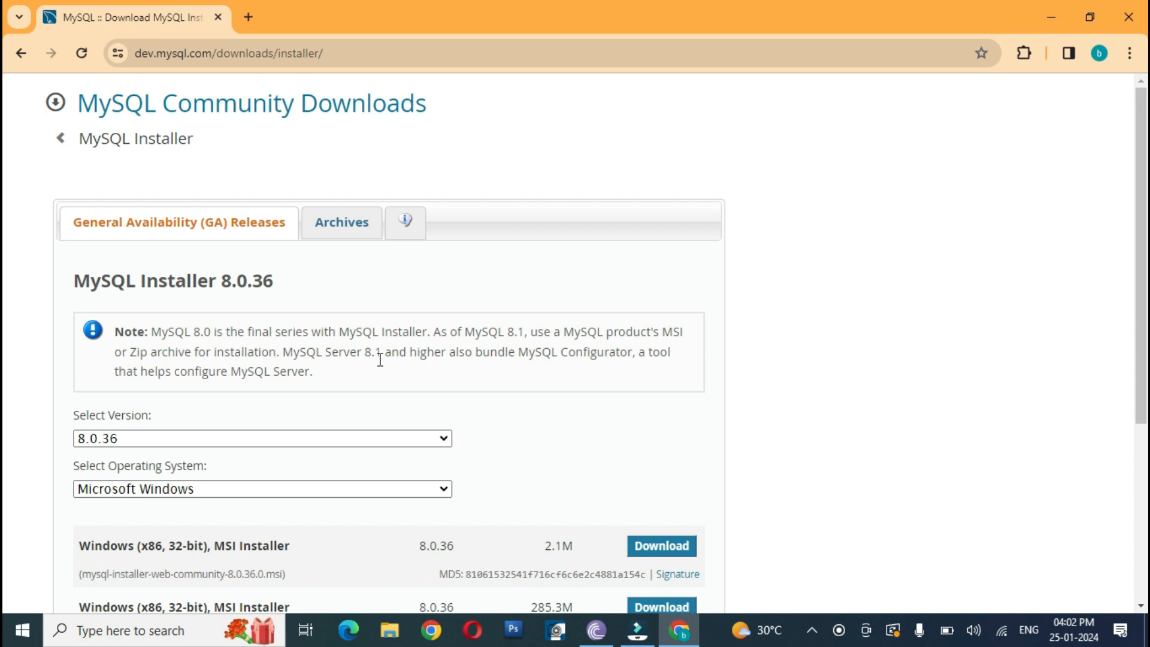
Step: Download the 285.3M Windows MSI installer, mysql-installer-community-8.0.36.0.msi, without logging in or signing up
{"action": "scroll", "coordinate": [379, 357], "scroll_direction": "down", "scroll_amount": 5}
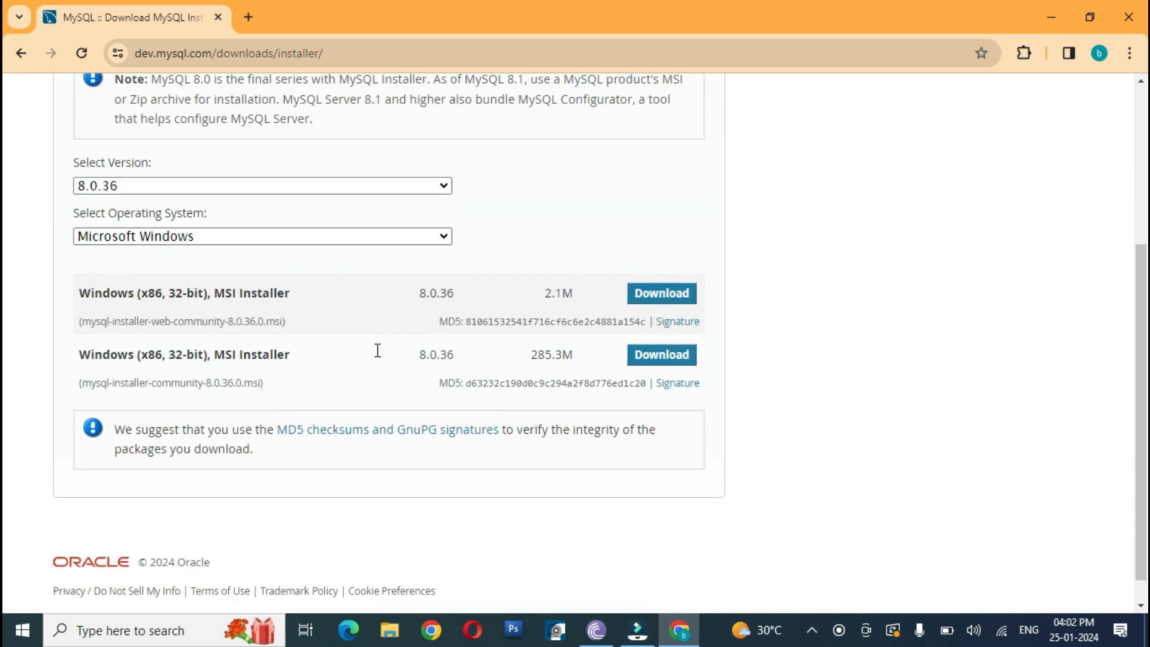
{"action": "left_click", "coordinate": [670, 361]}
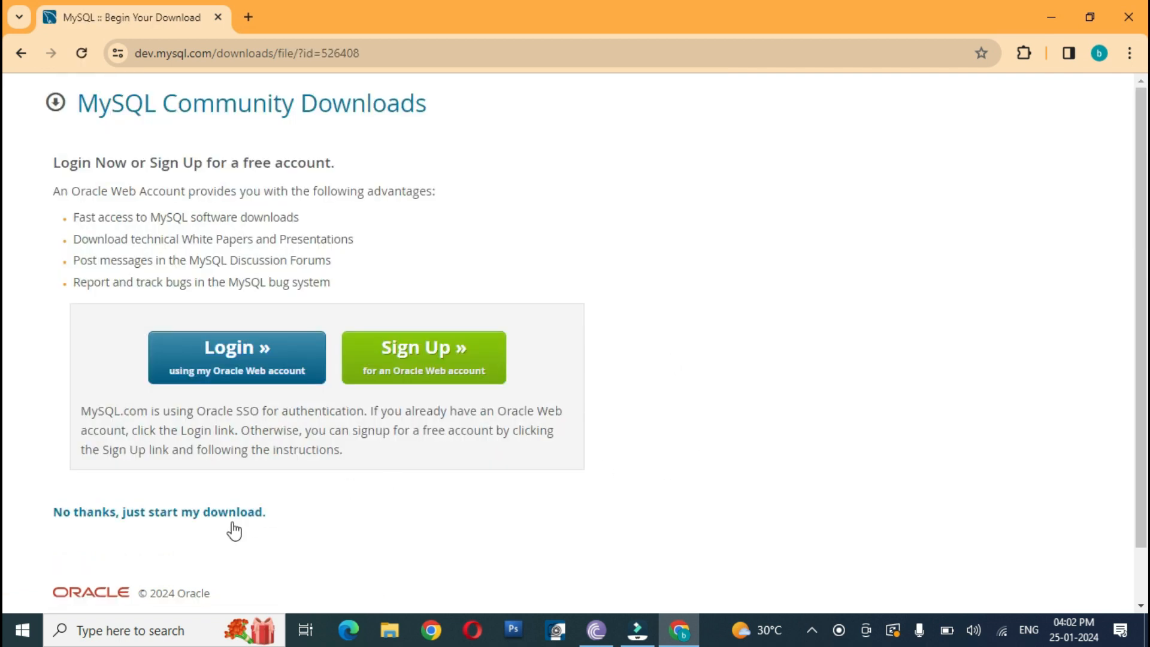
{"action": "left_click", "coordinate": [150, 515]}
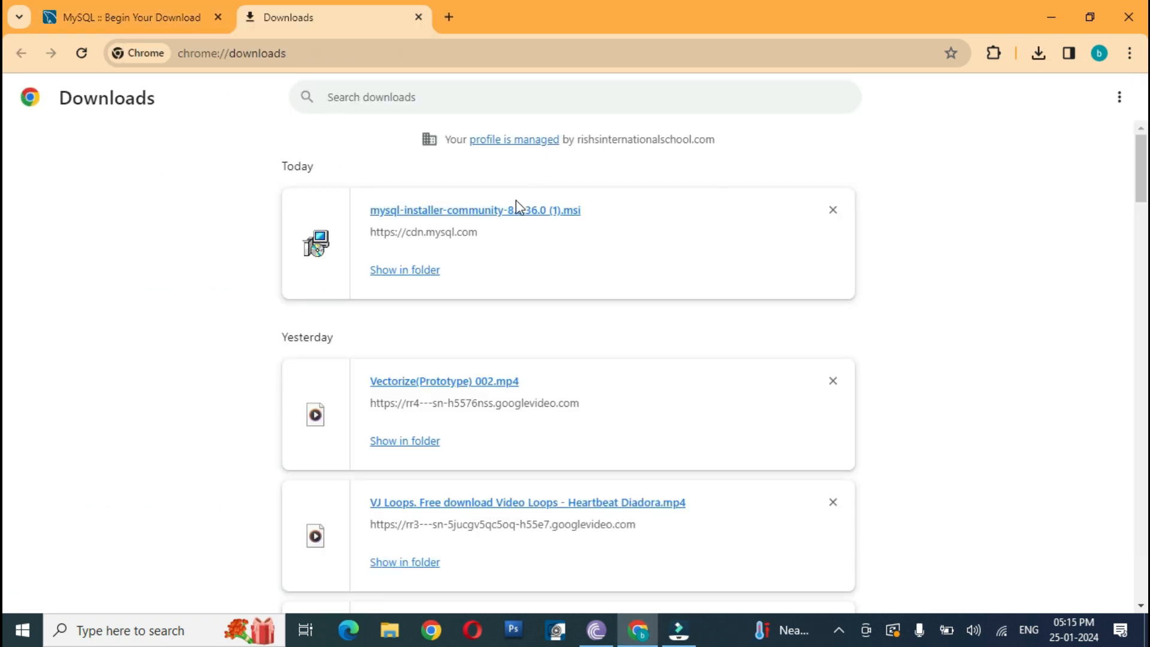
Step: Launch the downloaded MySQL installer from its folder and choose the Custom setup type
{"action": "double_click", "coordinate": [414, 272]}
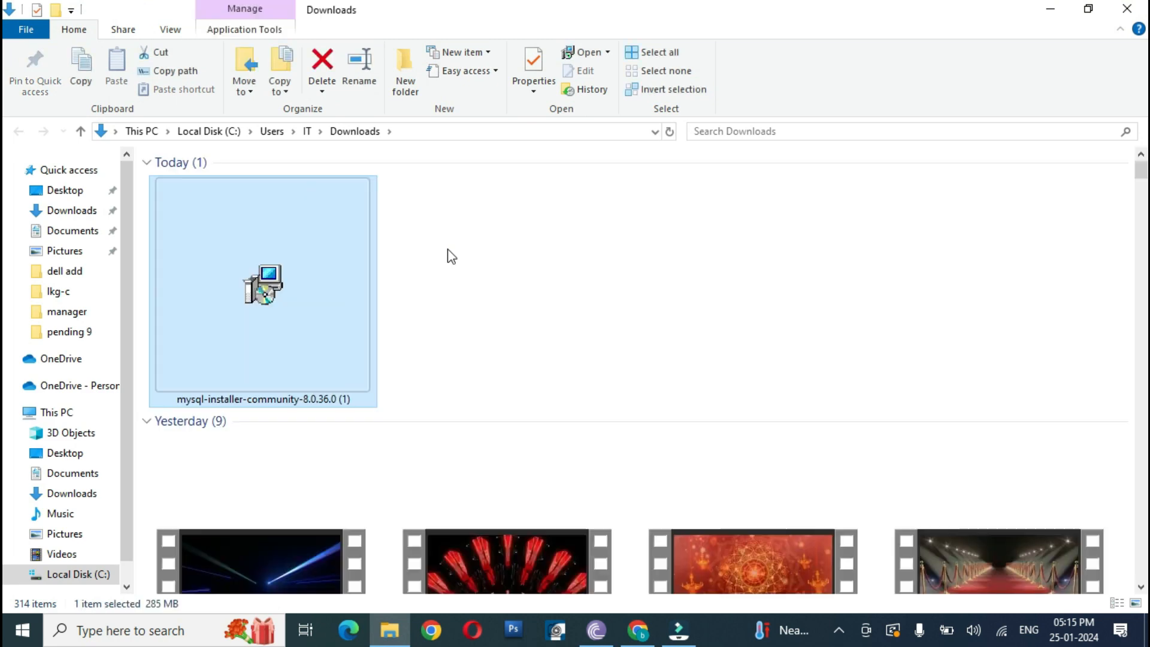
{"action": "double_click", "coordinate": [270, 250]}
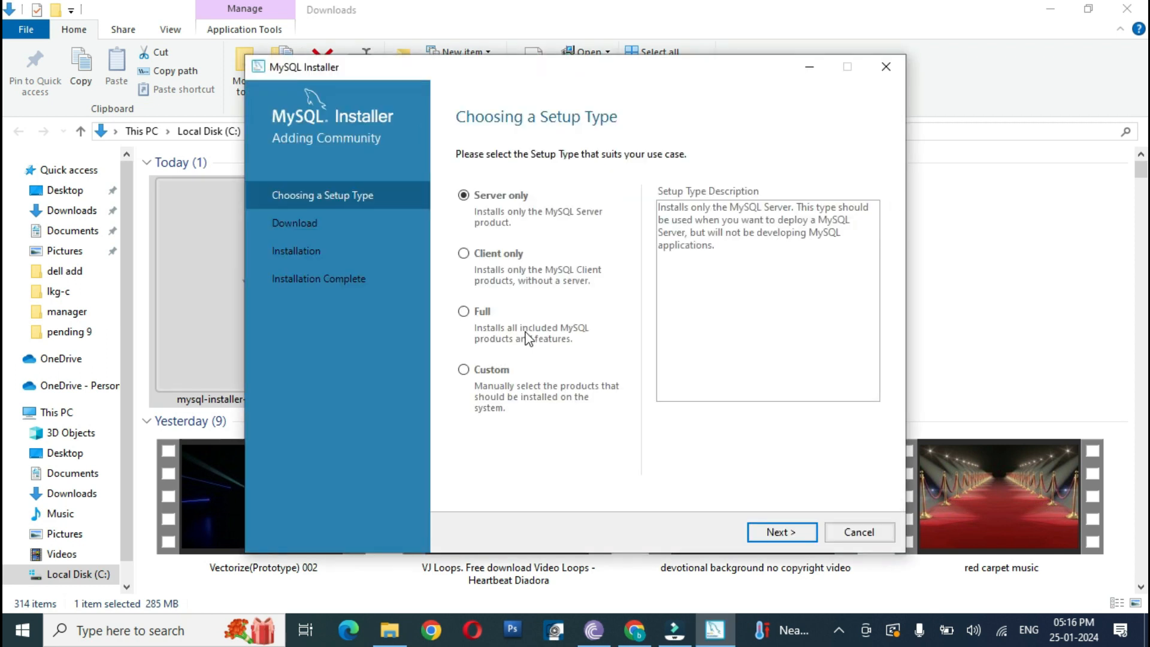
{"action": "left_click", "coordinate": [468, 372]}
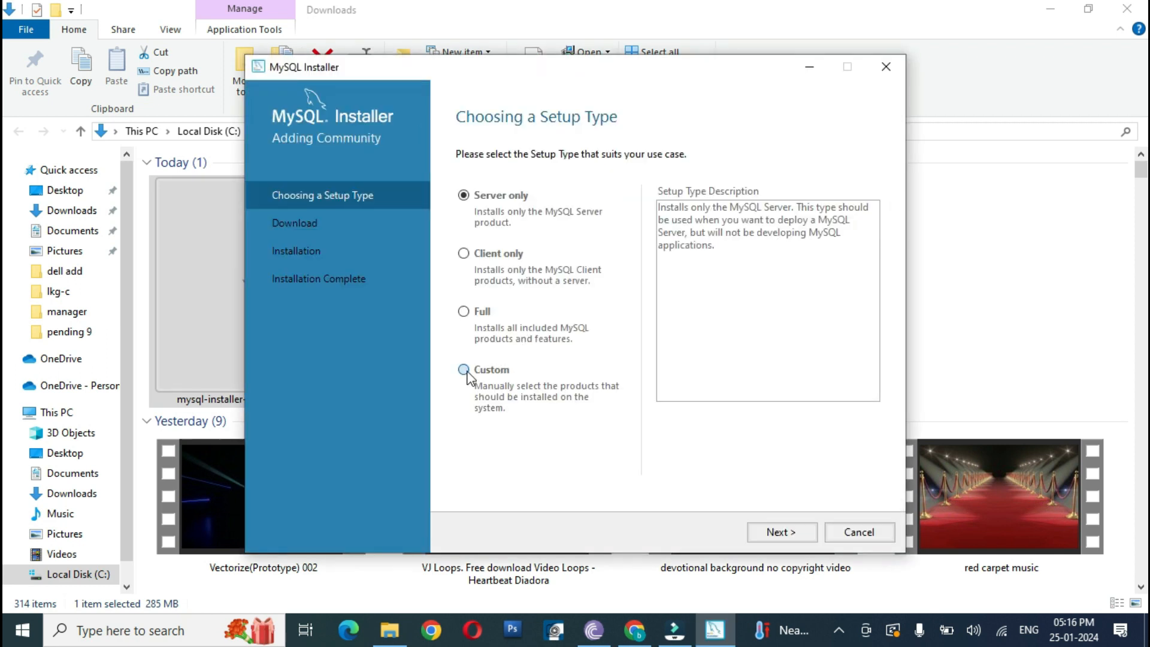
{"action": "left_click", "coordinate": [788, 534]}
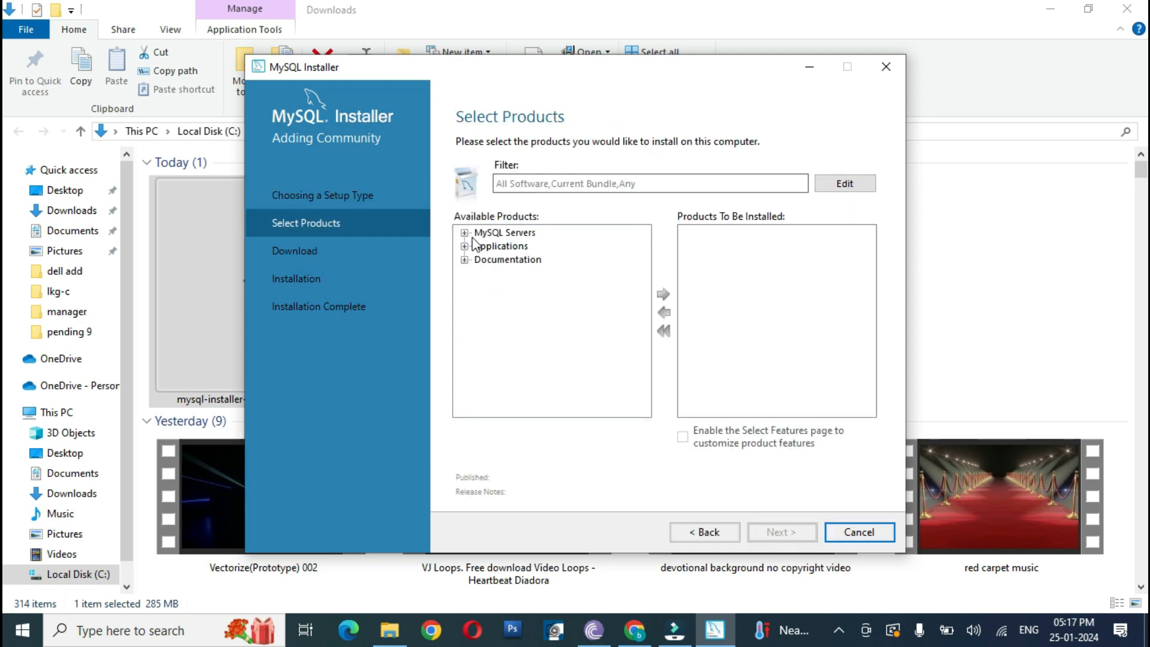
Step: Add MySQL Server 8.0.36 - X64 to the products to be installed
{"action": "left_click", "coordinate": [466, 233]}
{"action": "left_click", "coordinate": [481, 246]}
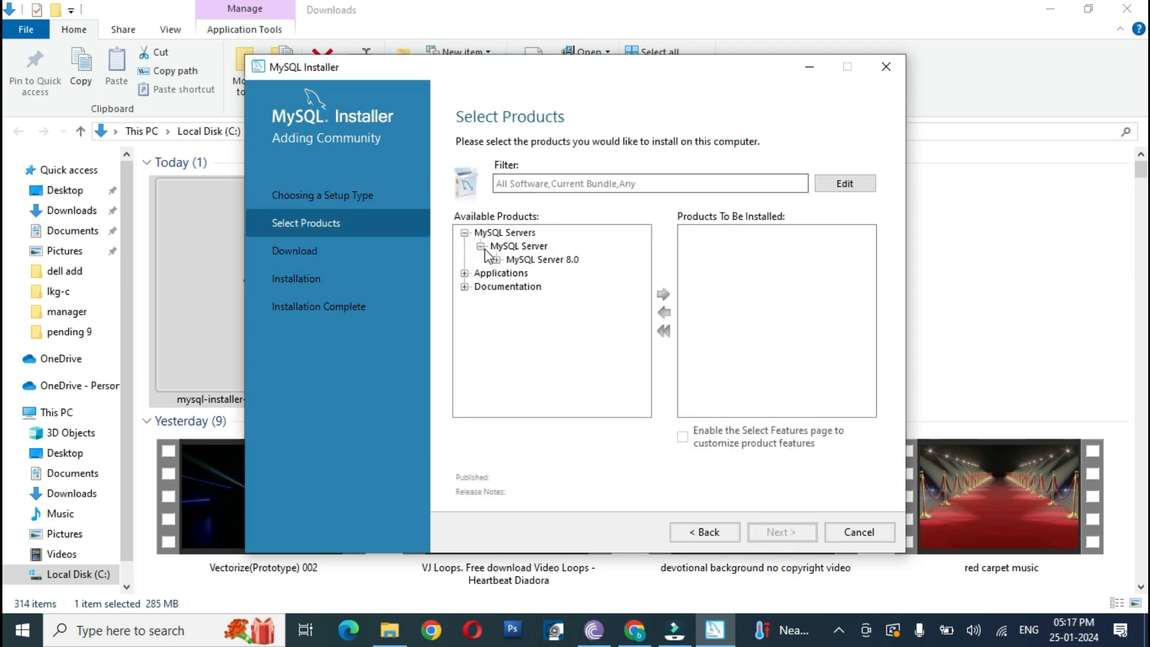
{"action": "left_click", "coordinate": [496, 259]}
{"action": "left_click", "coordinate": [530, 273]}
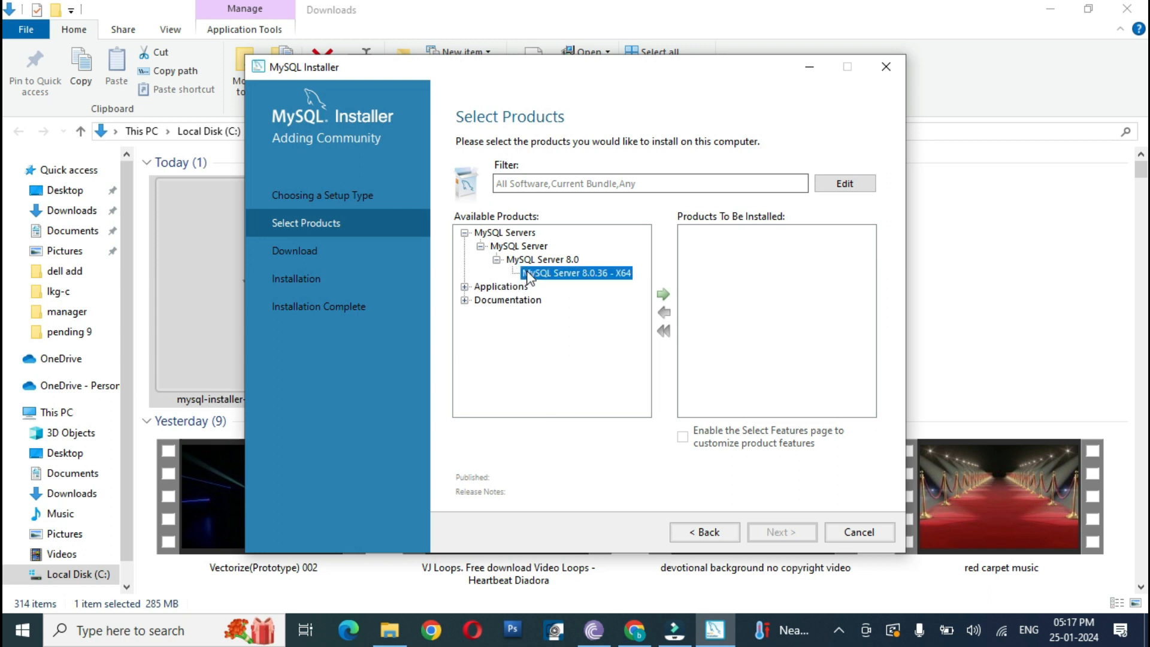
{"action": "left_click", "coordinate": [664, 296]}
Step: Add MySQL Workbench 8.0.36 - X64 from the applications to the products to be installed
{"action": "left_click", "coordinate": [464, 287]}
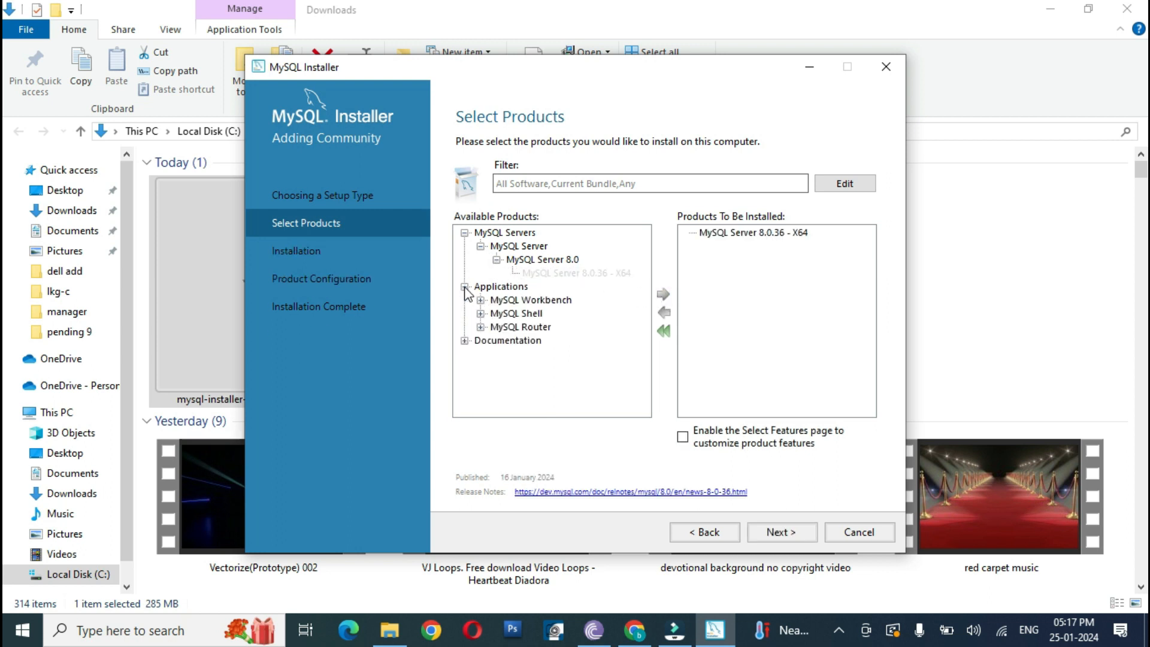
{"action": "left_click", "coordinate": [481, 300]}
{"action": "left_click", "coordinate": [497, 313]}
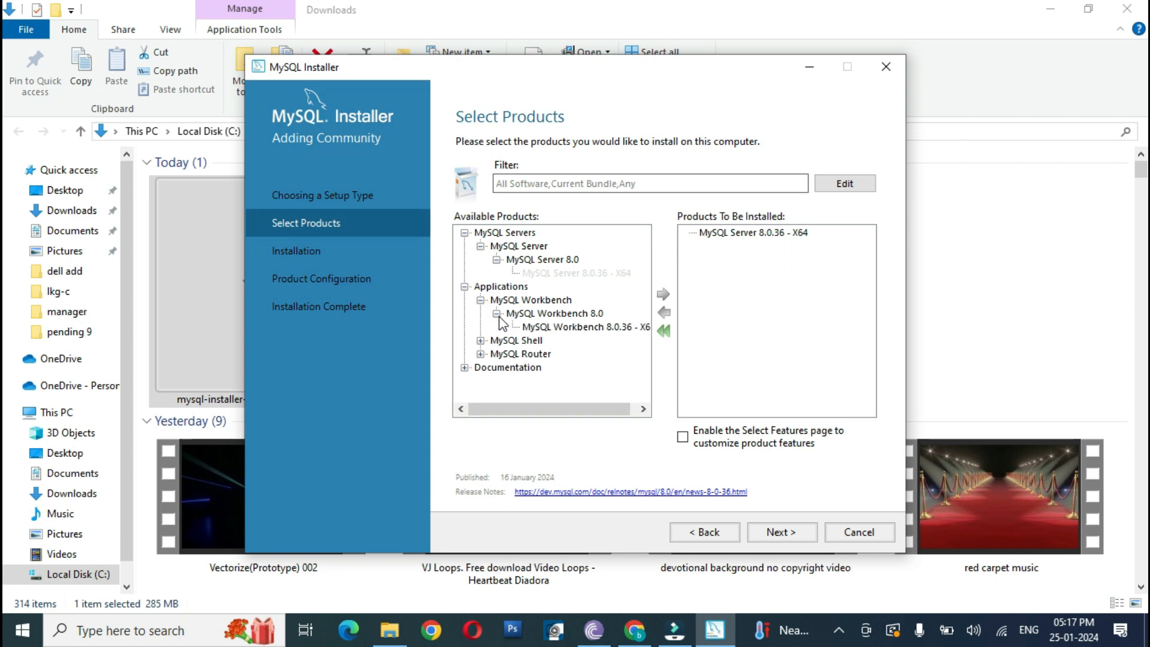
{"action": "left_click", "coordinate": [550, 328]}
{"action": "left_click", "coordinate": [663, 295]}
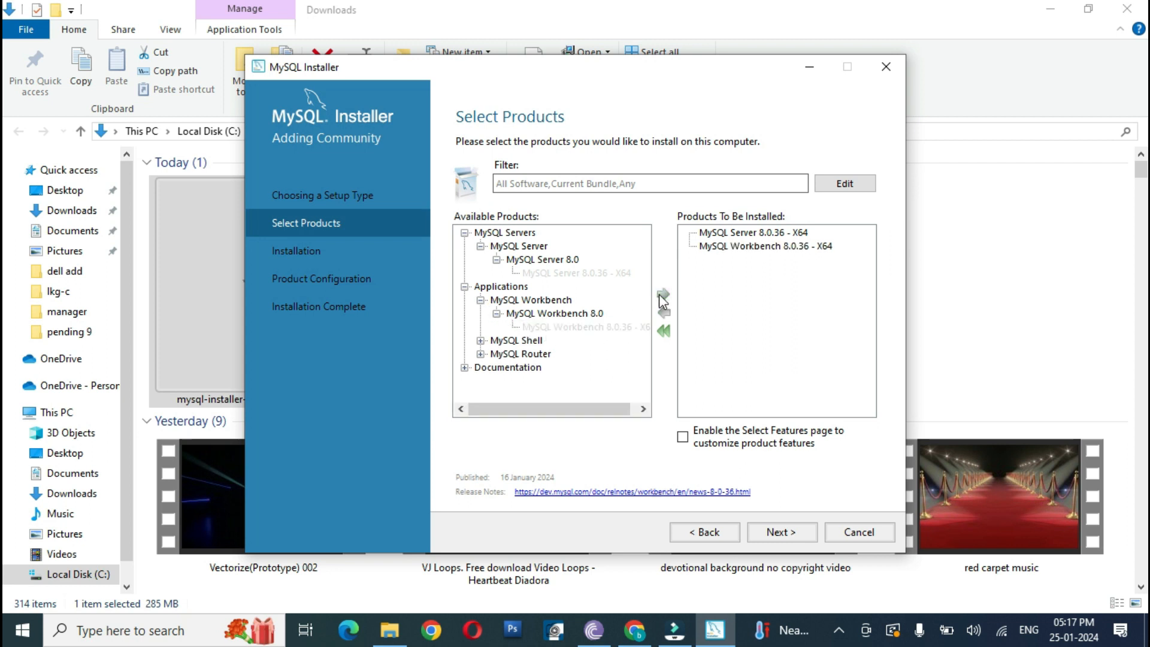
Step: Add MySQL Shell 8.0.36 - X64 from the applications to the products to be installed
{"action": "left_click", "coordinate": [480, 340]}
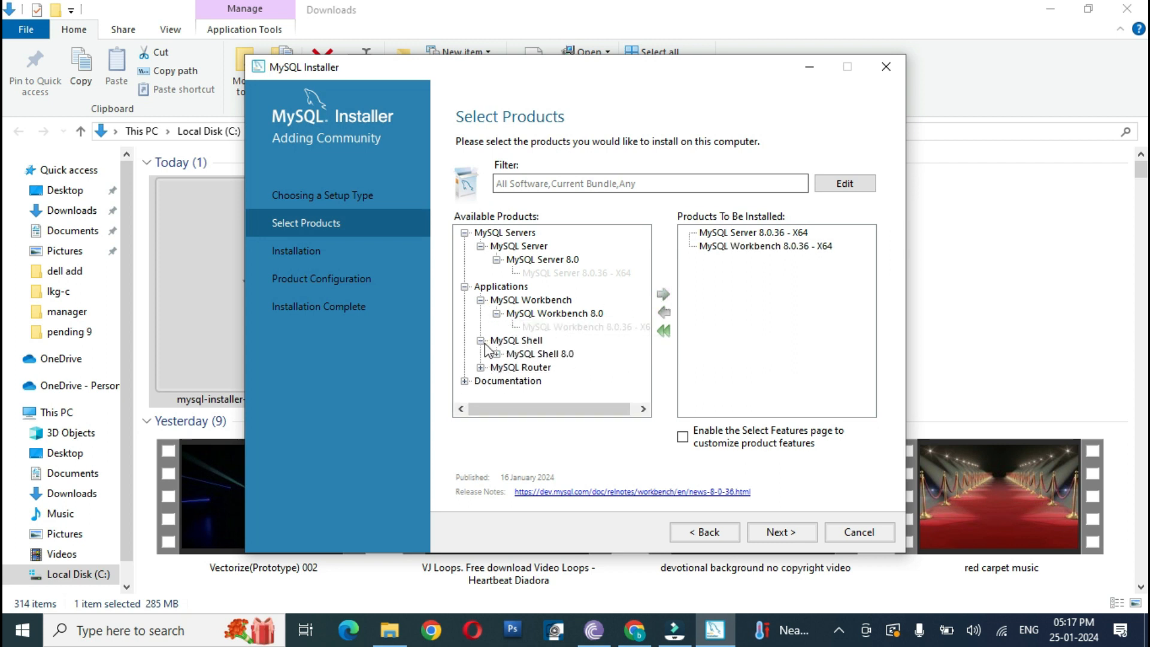
{"action": "left_click", "coordinate": [498, 354]}
{"action": "left_click", "coordinate": [542, 368]}
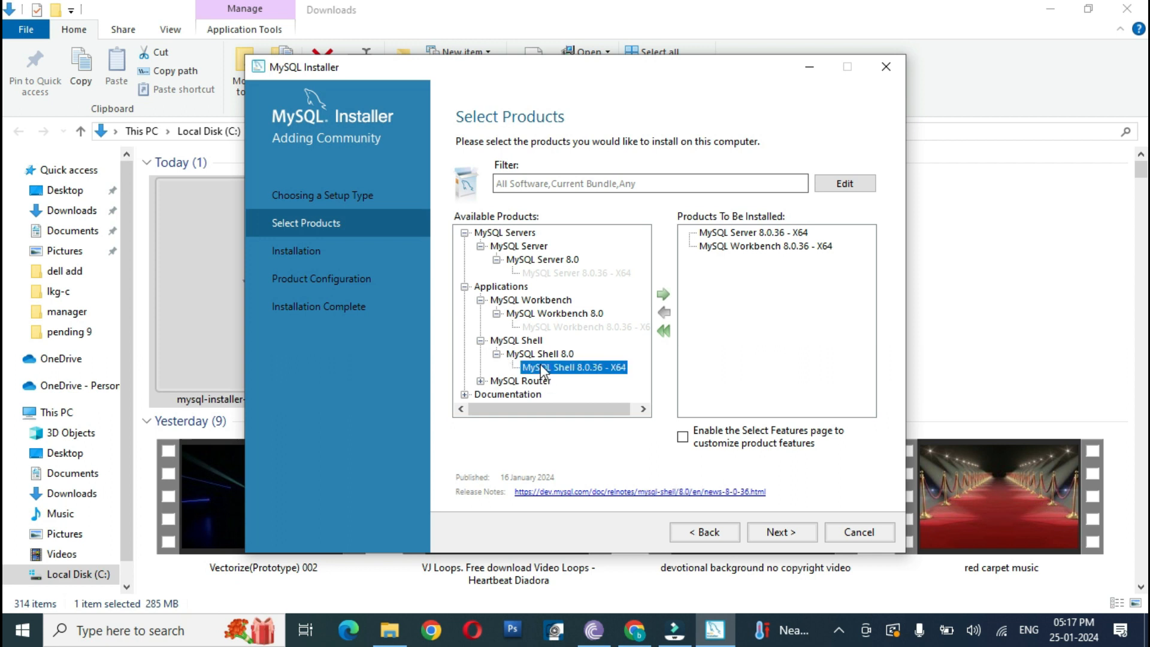
{"action": "left_click", "coordinate": [664, 296]}
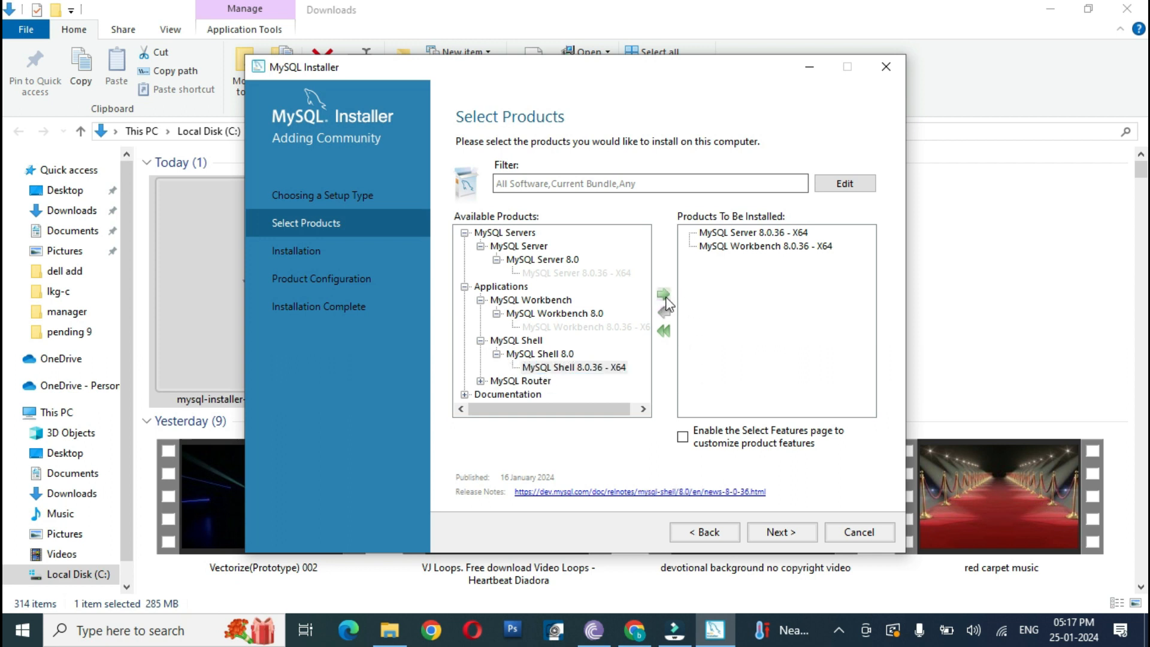
Step: Execute the installation of the selected MySQL products and minimize the windows behind the installer
{"action": "left_click", "coordinate": [776, 534]}
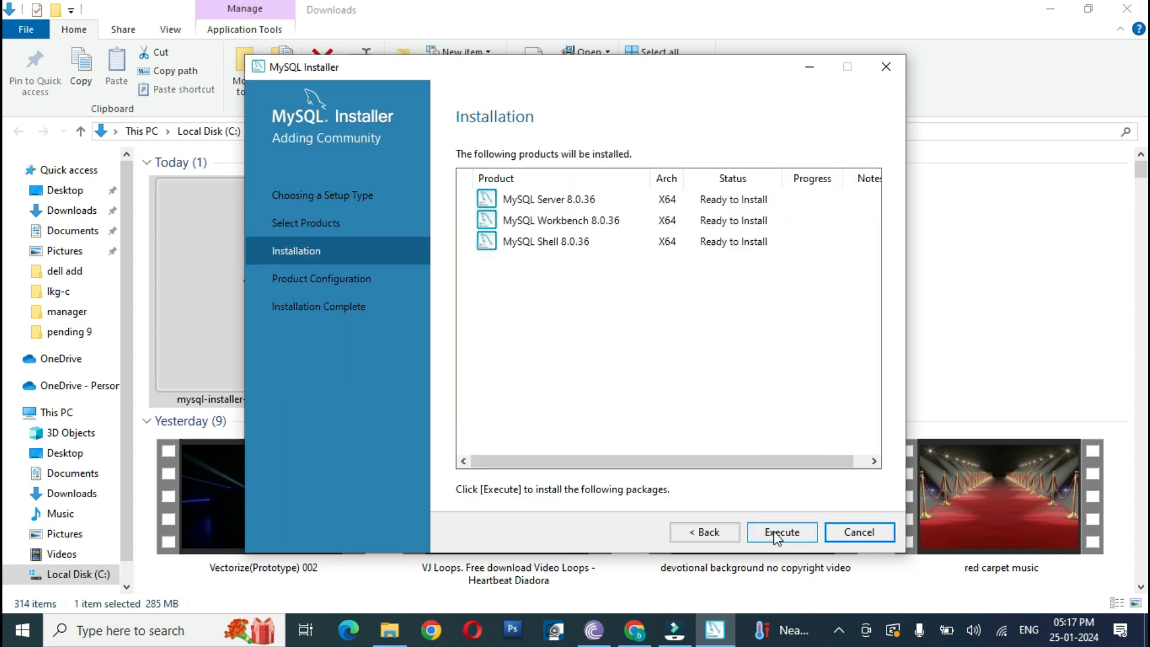
{"action": "left_click", "coordinate": [777, 533]}
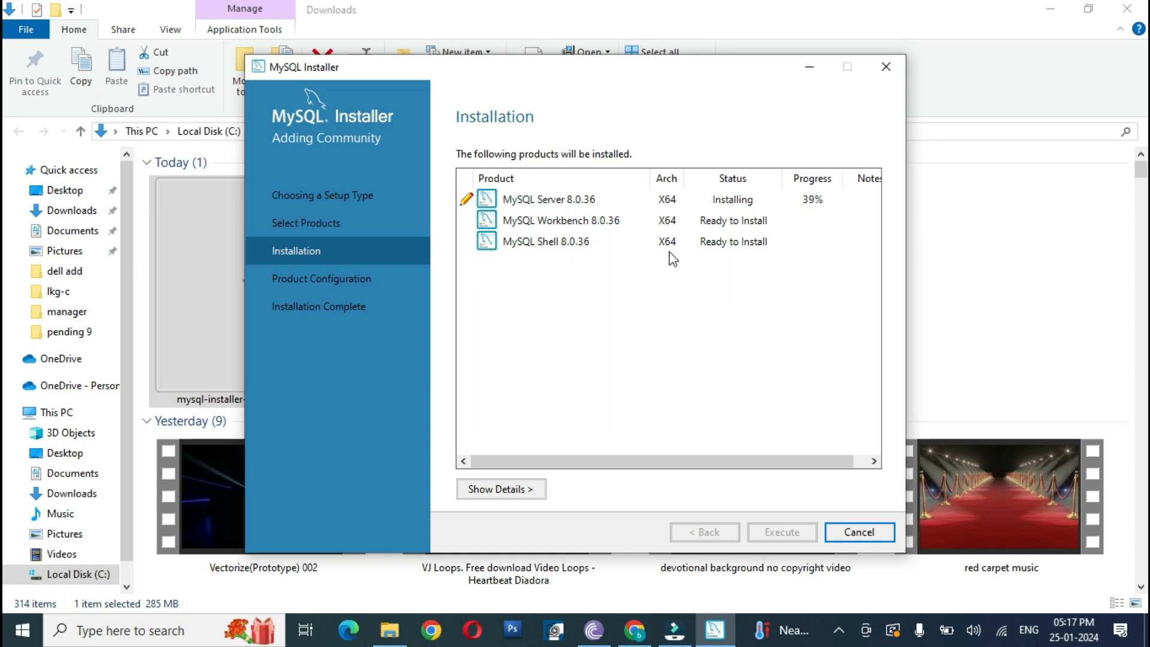
{"action": "left_click", "coordinate": [1050, 12]}
{"action": "left_click", "coordinate": [1047, 11]}
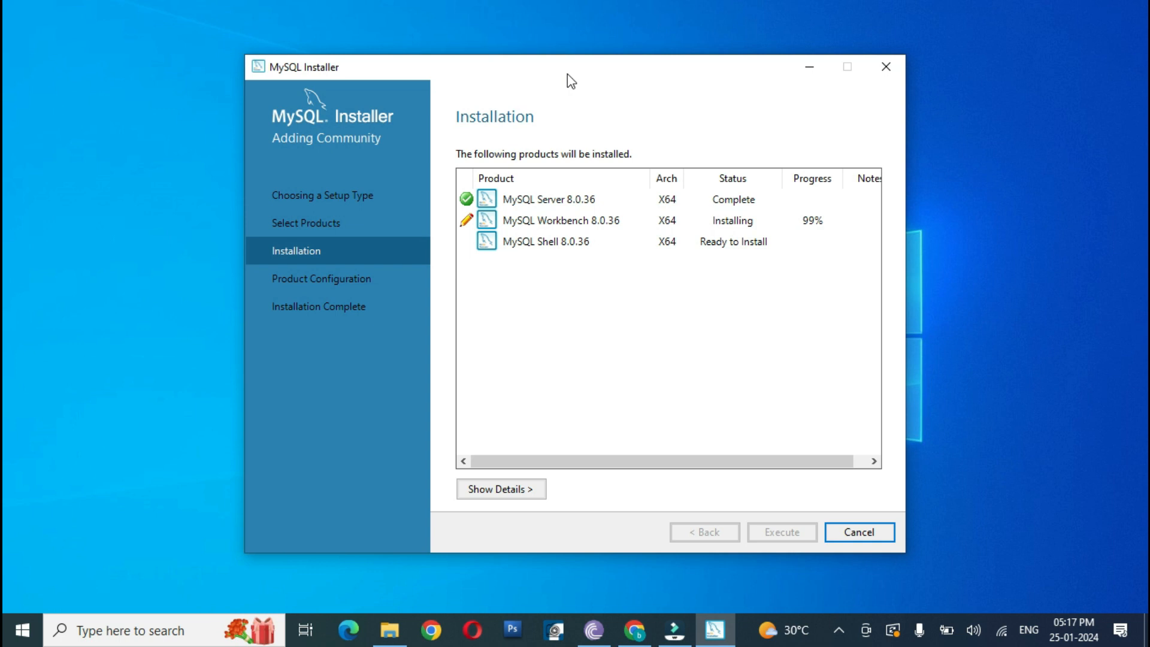
{"action": "left_click", "coordinate": [502, 461]}
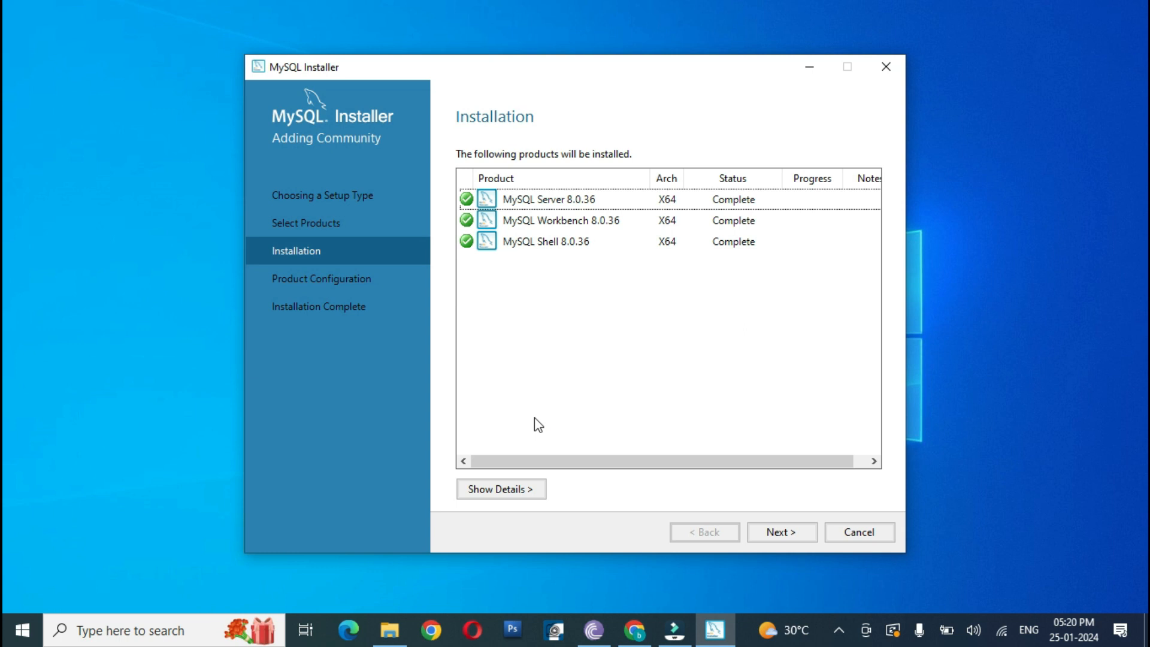
Step: Proceed to the server configuration, accepting Development Computer with TCP/IP port 3306 and strong password encryption for authentication
{"action": "left_click", "coordinate": [781, 537]}
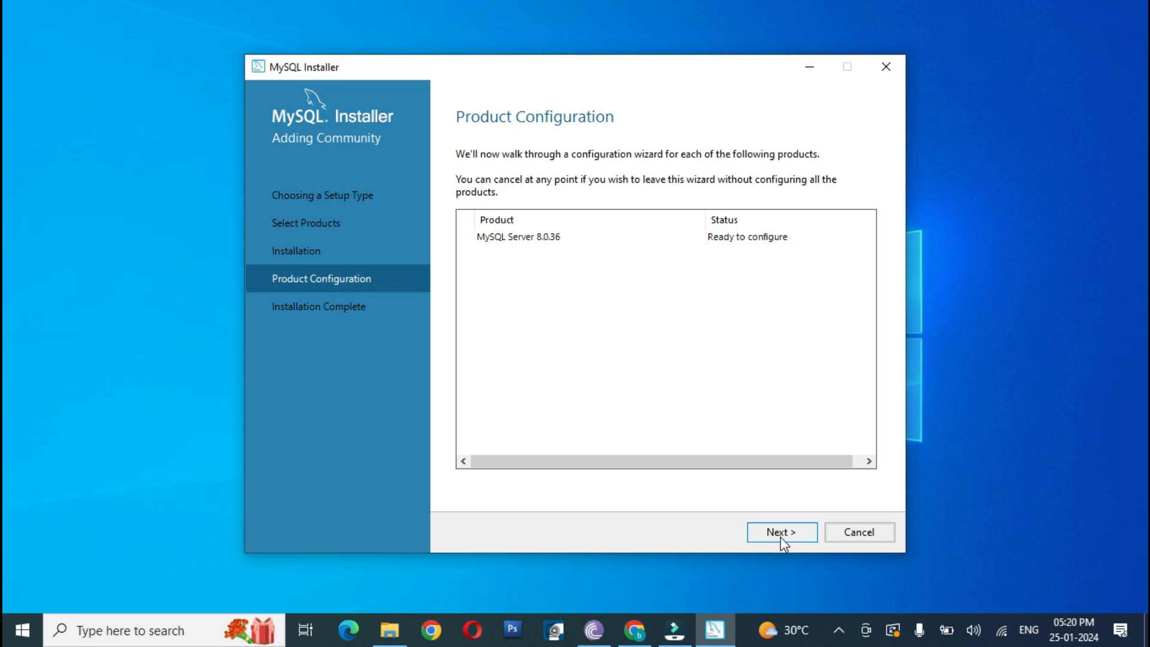
{"action": "left_click", "coordinate": [781, 532]}
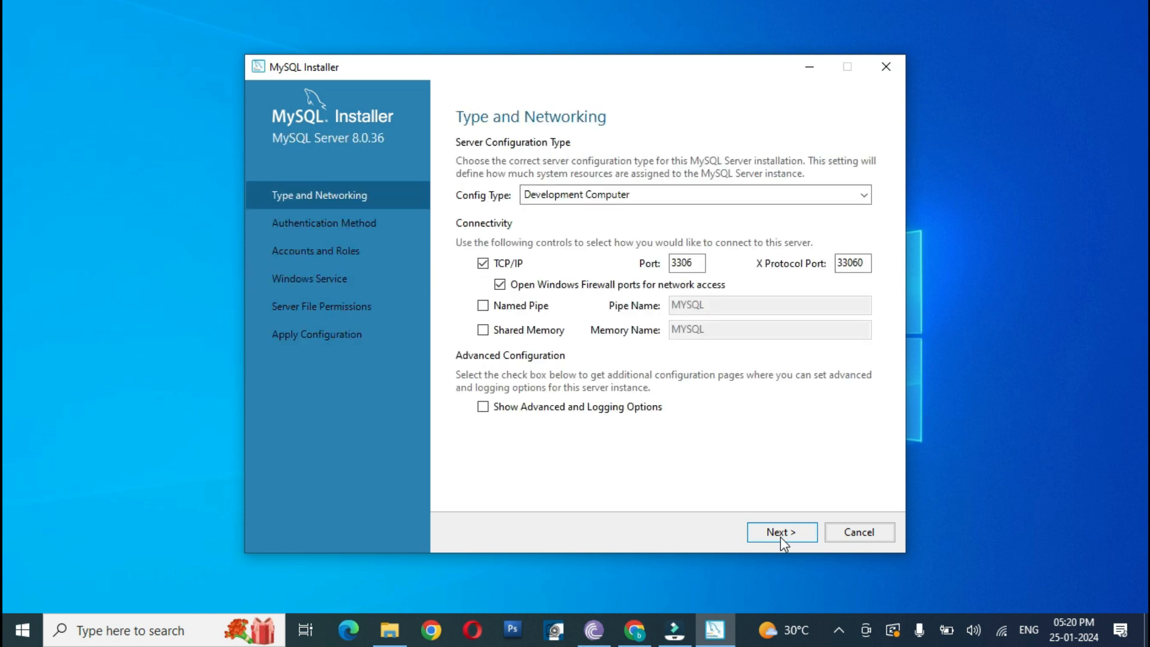
{"action": "left_click", "coordinate": [780, 535]}
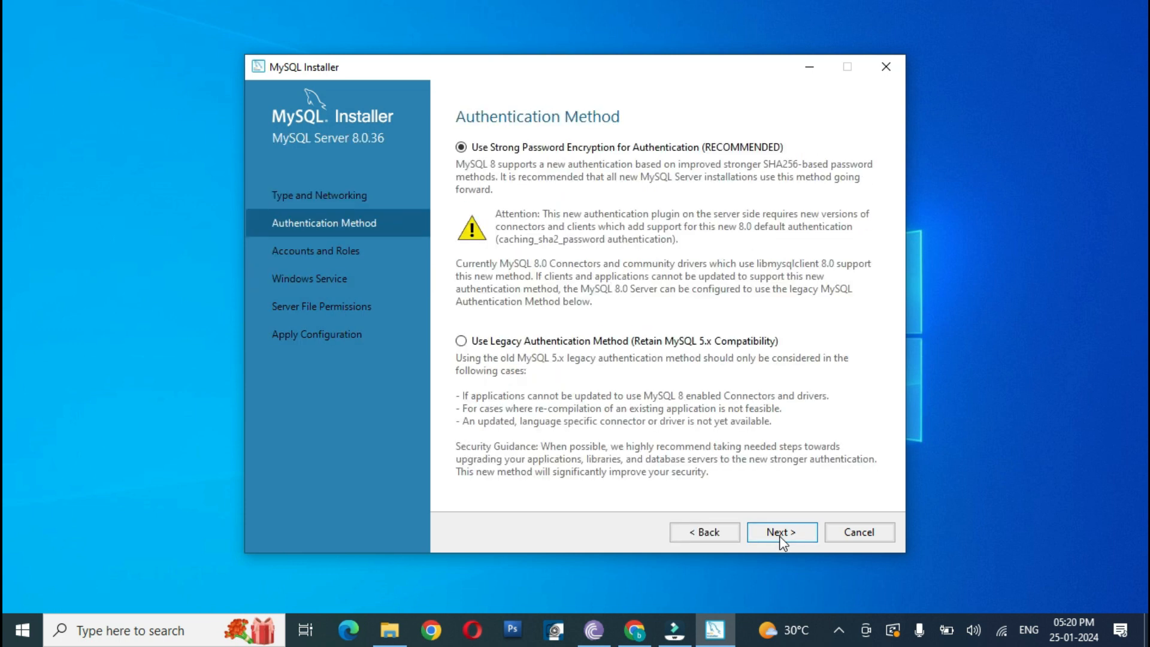
{"action": "left_click", "coordinate": [780, 536]}
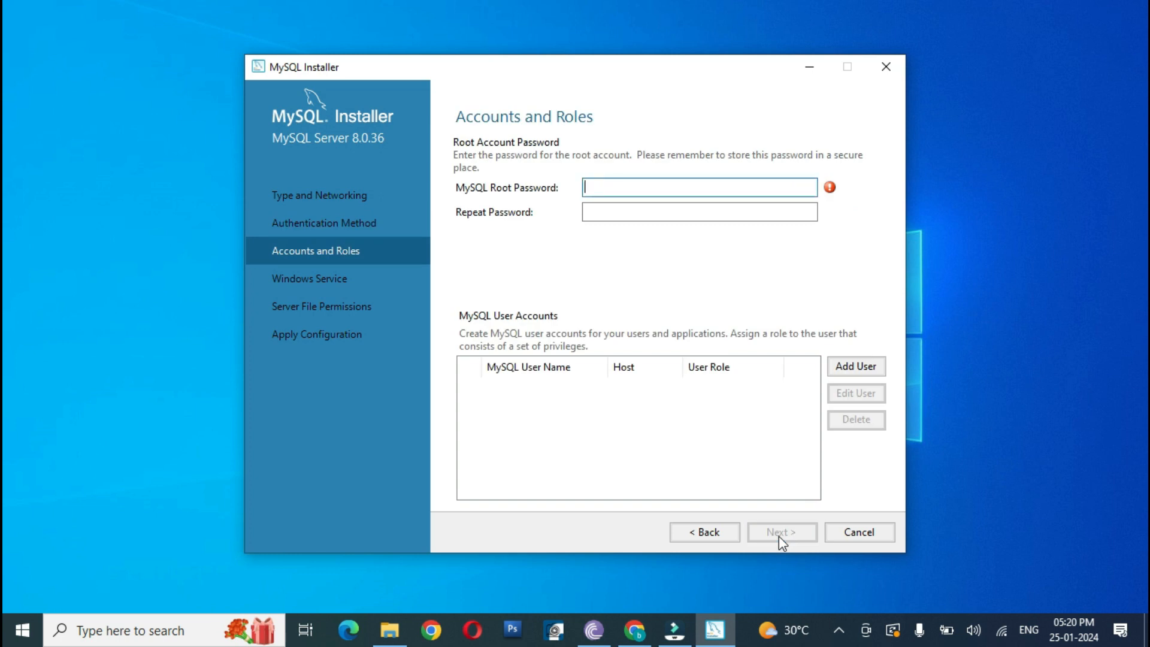
Step: Enter the MySQL root password, repeat it for confirmation, and accept the accounts and roles settings
{"action": "type", "text": "1234"}
{"action": "left_click", "coordinate": [606, 209]}
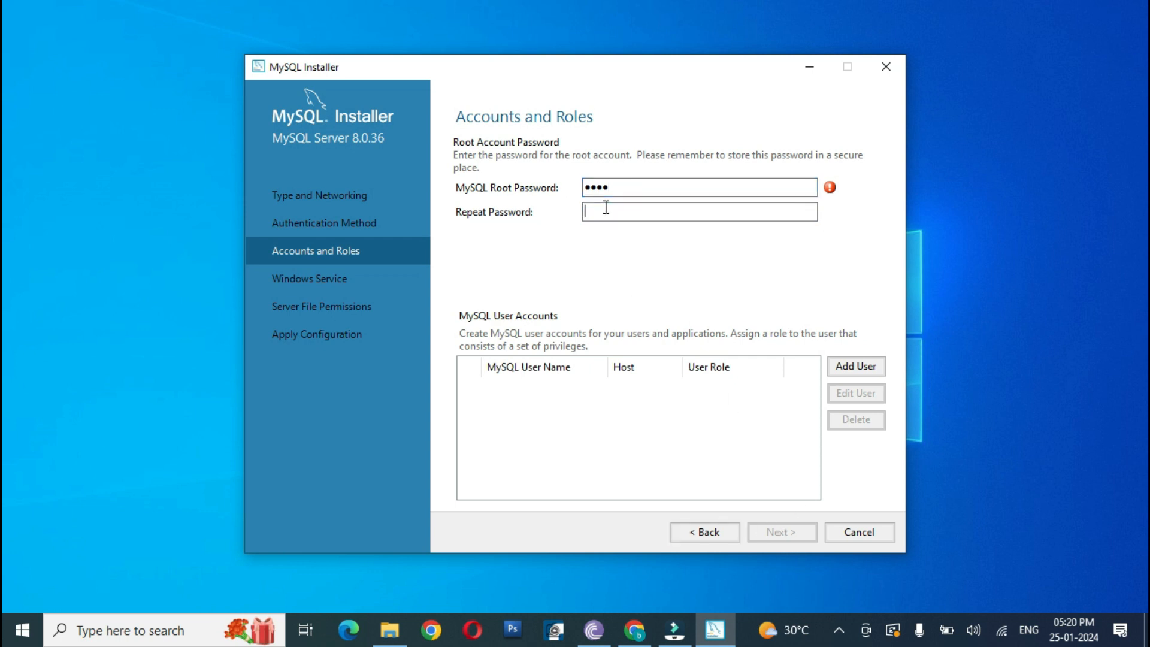
{"action": "type", "text": "1234"}
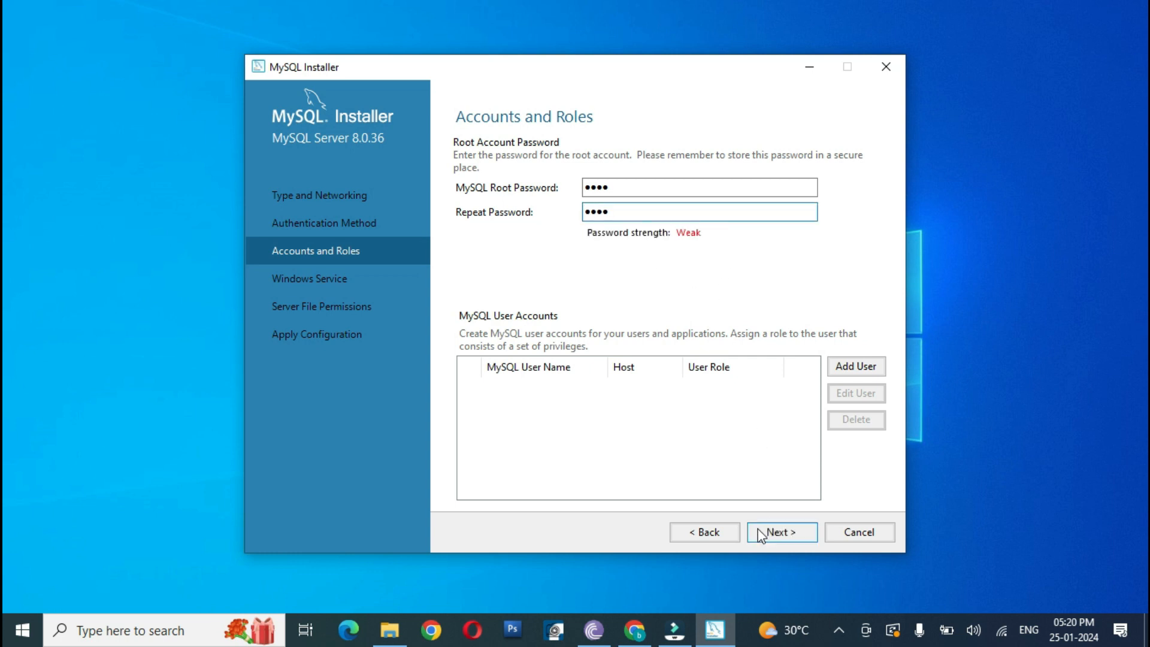
{"action": "left_click", "coordinate": [762, 533]}
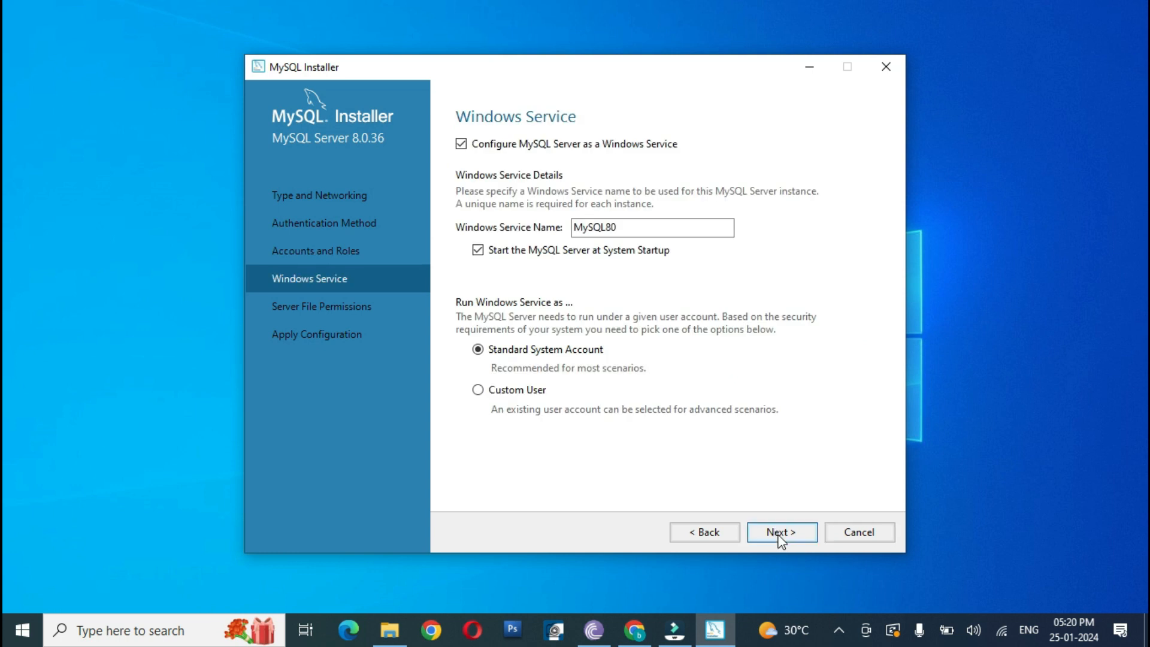
Step: Accept the MySQL80 Windows service and full-access server file permissions, and execute the server configuration
{"action": "left_click", "coordinate": [780, 533]}
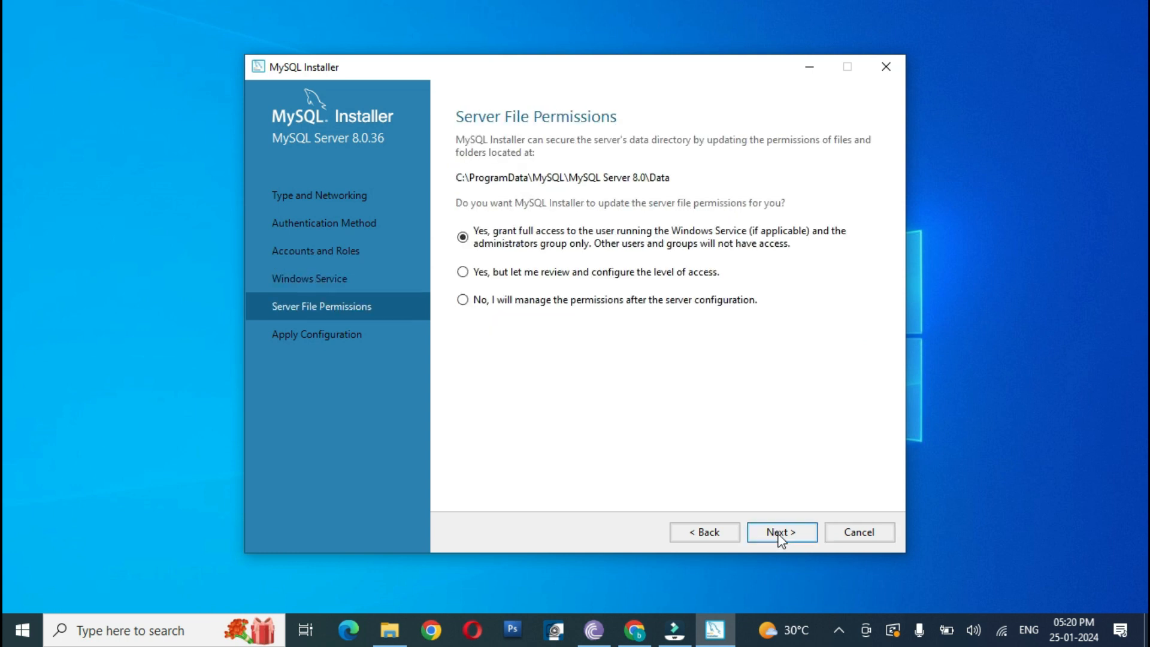
{"action": "left_click", "coordinate": [781, 533]}
{"action": "left_click", "coordinate": [782, 534]}
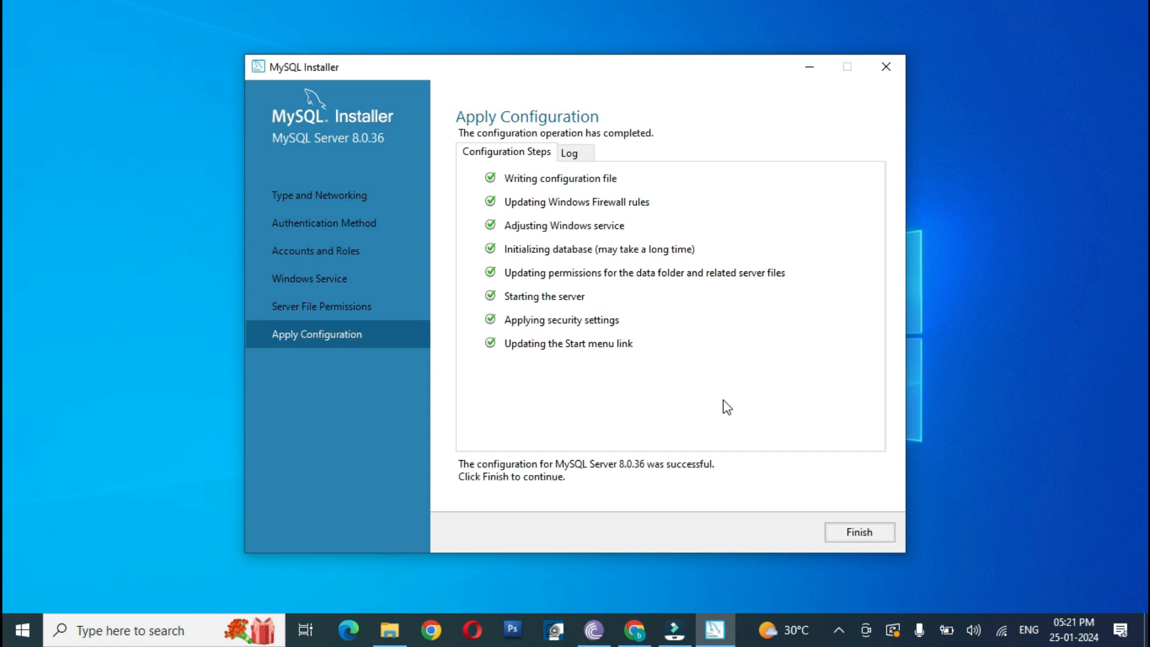
Step: Finish the server configuration and close the completed setup with MySQL Workbench and MySQL Shell set to start
{"action": "left_click", "coordinate": [860, 532]}
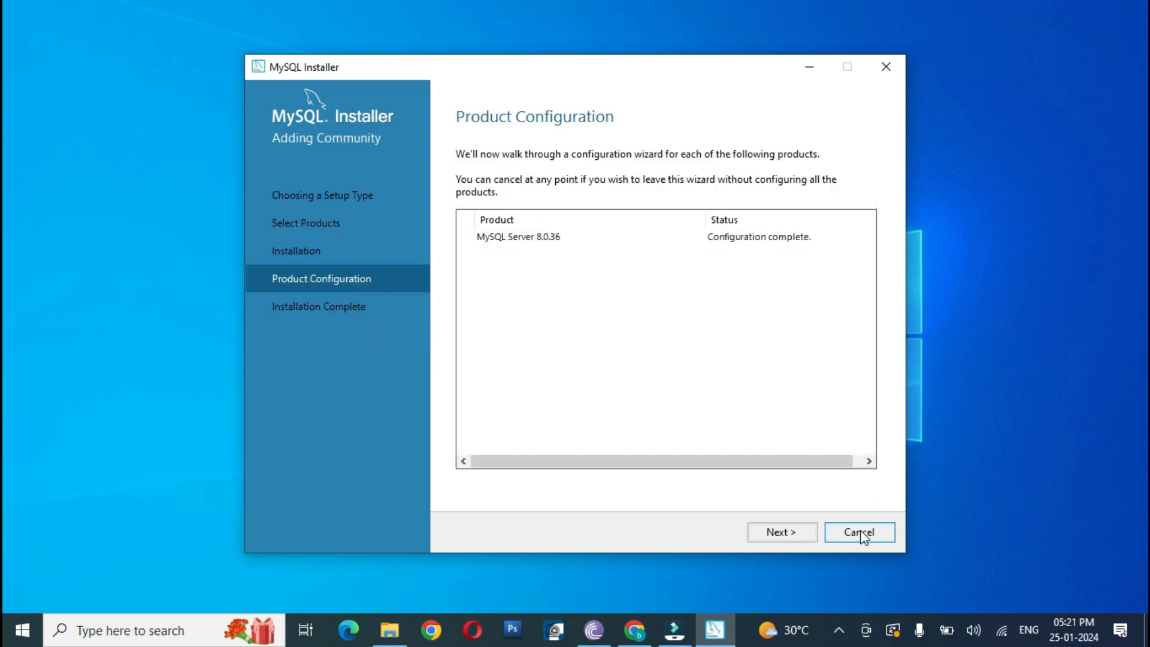
{"action": "left_click", "coordinate": [789, 535]}
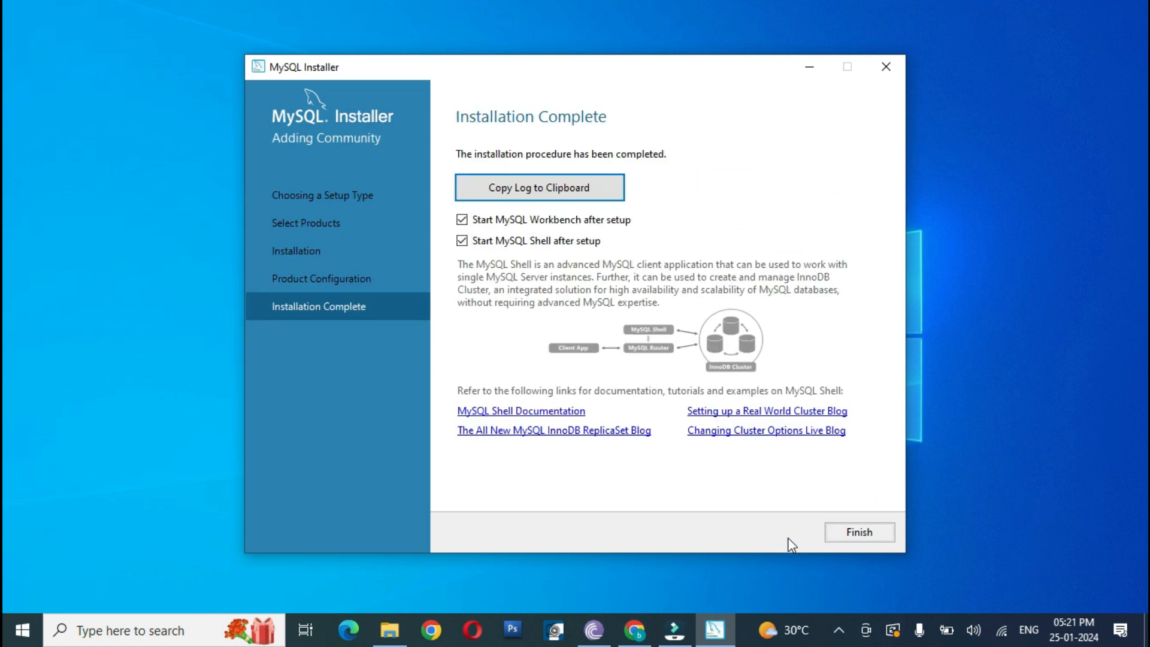
{"action": "left_click", "coordinate": [860, 534]}
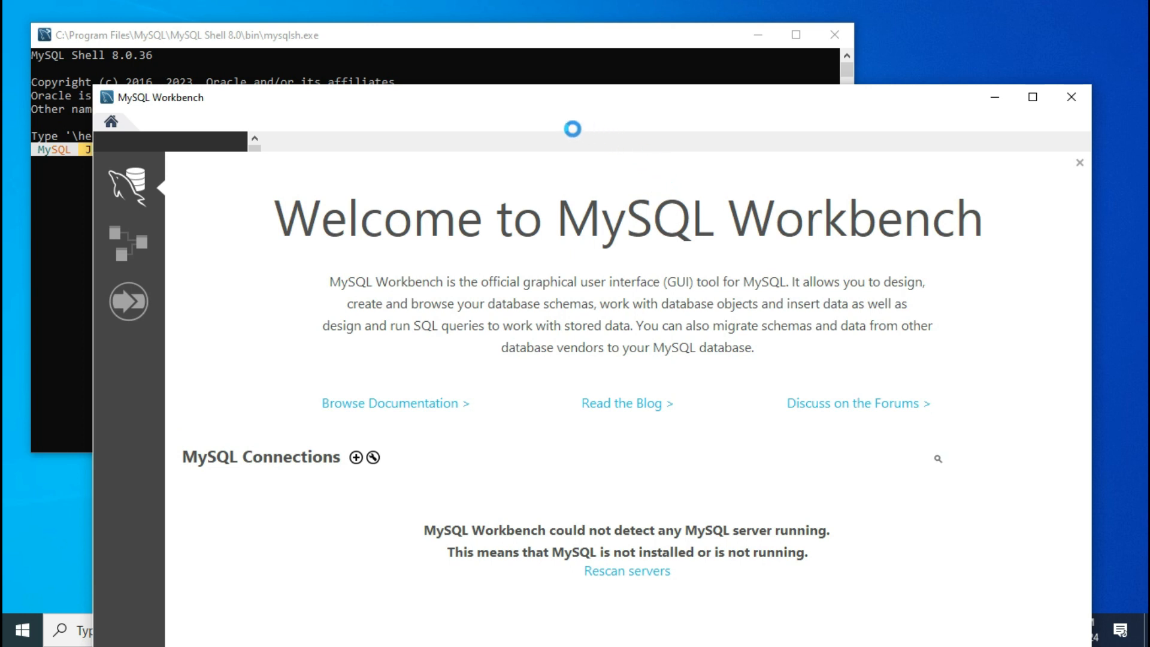
Step: Minimize the MySQL Workbench and MySQL Shell windows to clear the desktop
{"action": "left_click_drag", "start_coordinate": [514, 97], "coordinate": [520, 36]}
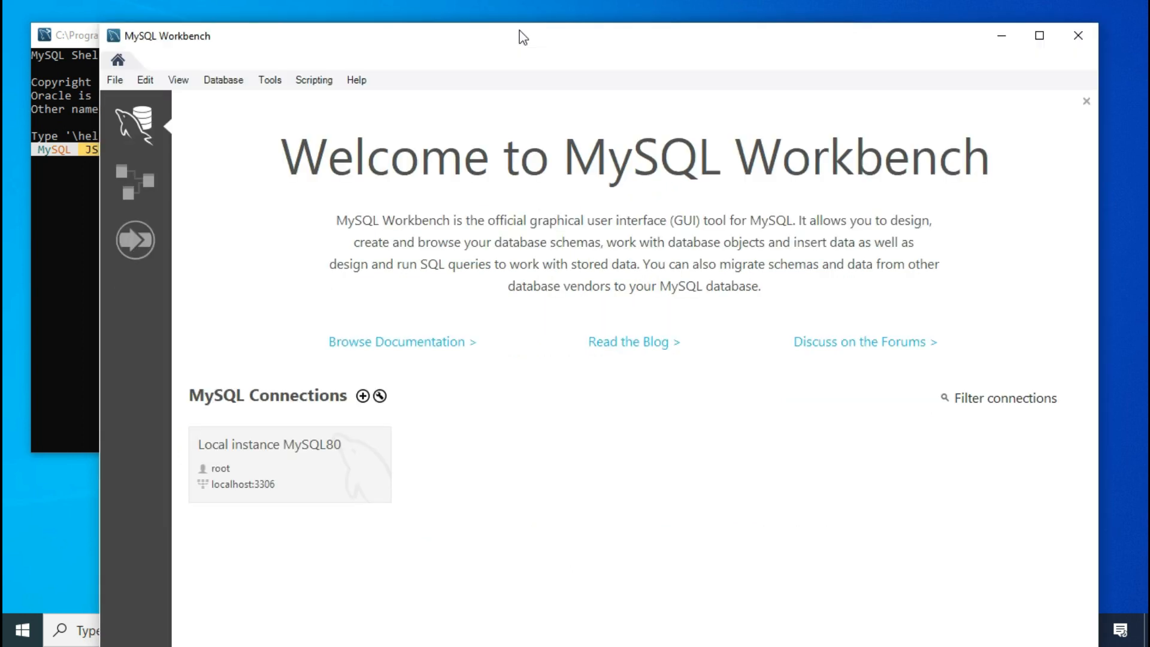
{"action": "left_click", "coordinate": [1001, 47]}
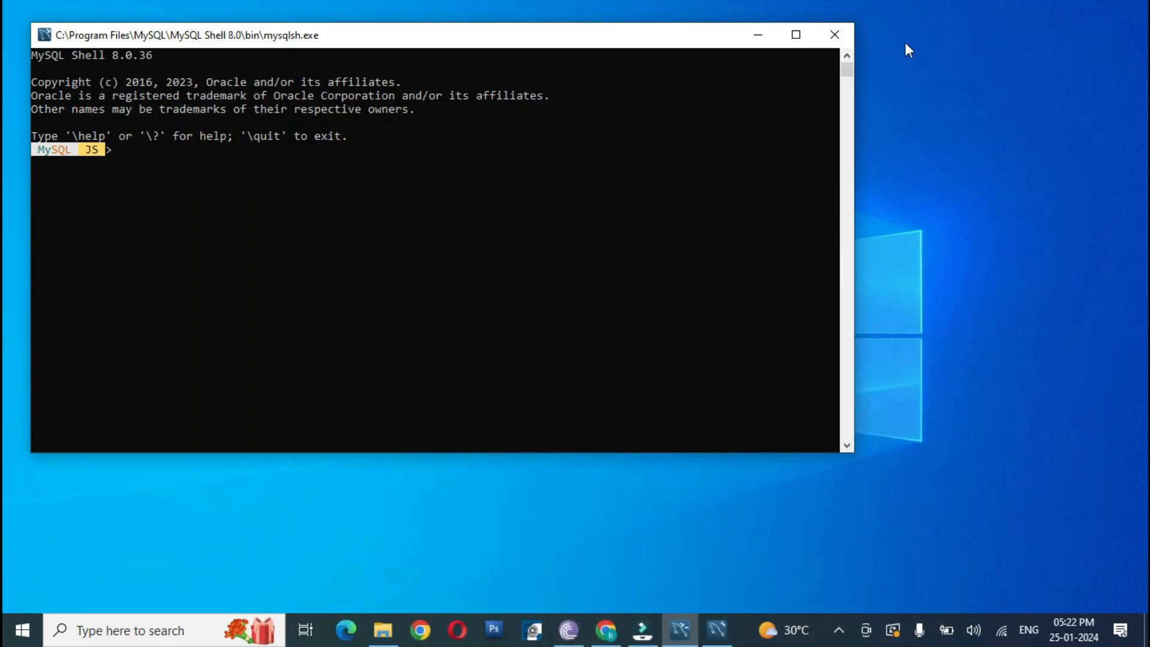
{"action": "left_click", "coordinate": [763, 36]}
Step: Find the Windows system environment variables settings and open the system Path variable for editing
{"action": "key", "text": "super"}
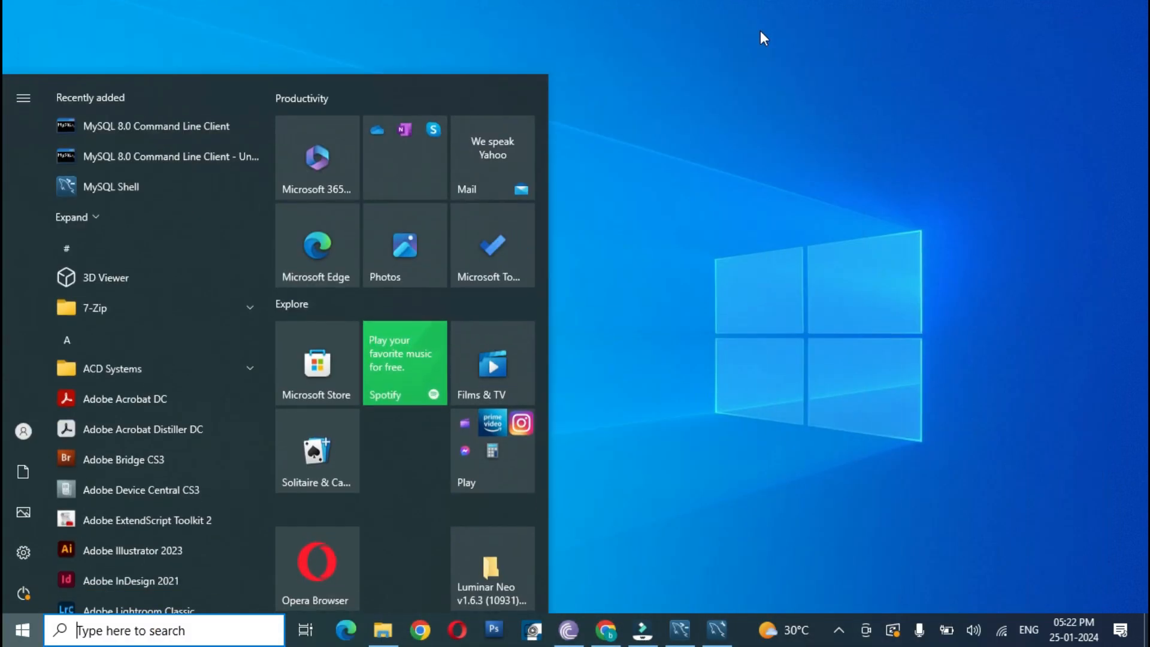
{"action": "type", "text": "env"}
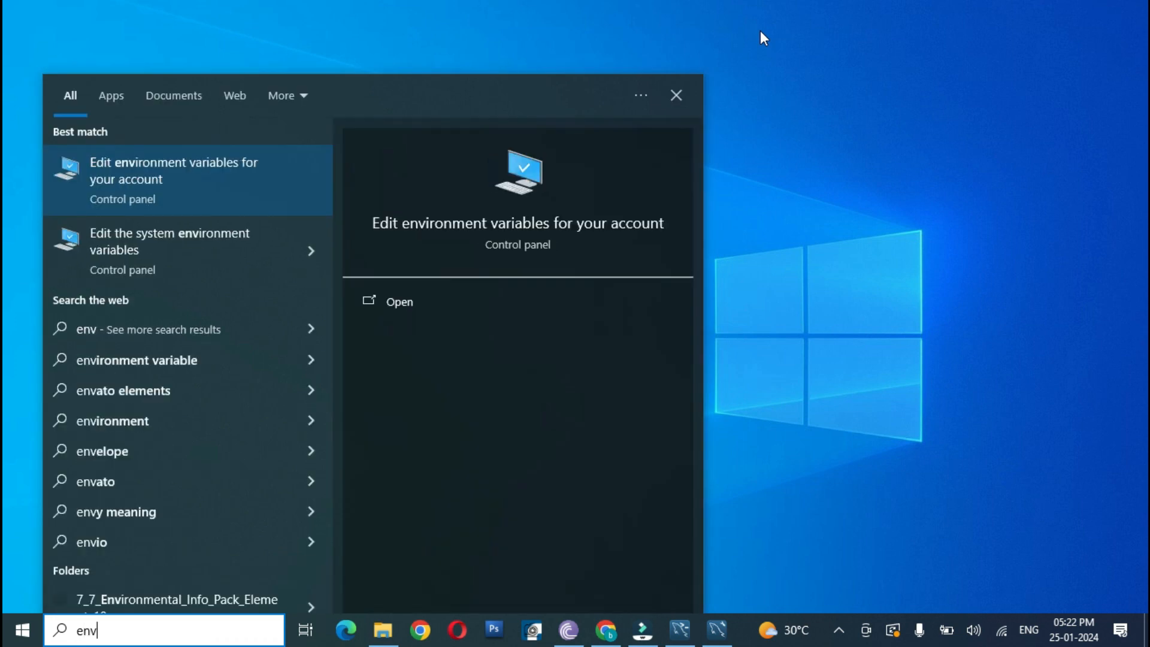
{"action": "type", "text": "i"}
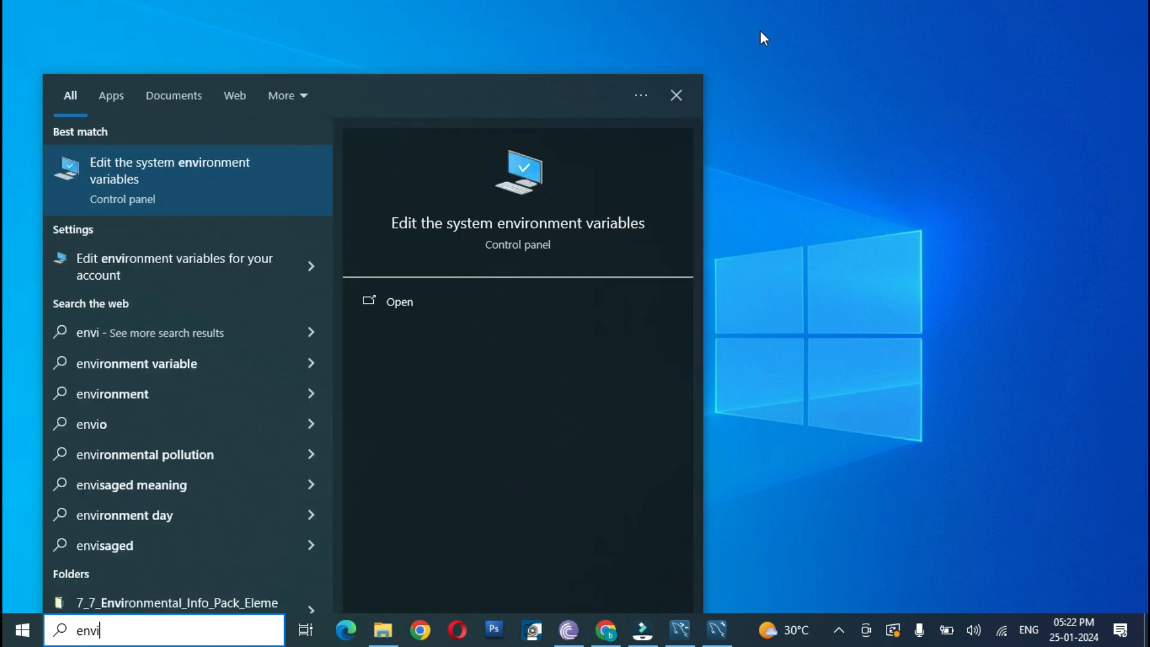
{"action": "left_click", "coordinate": [156, 174]}
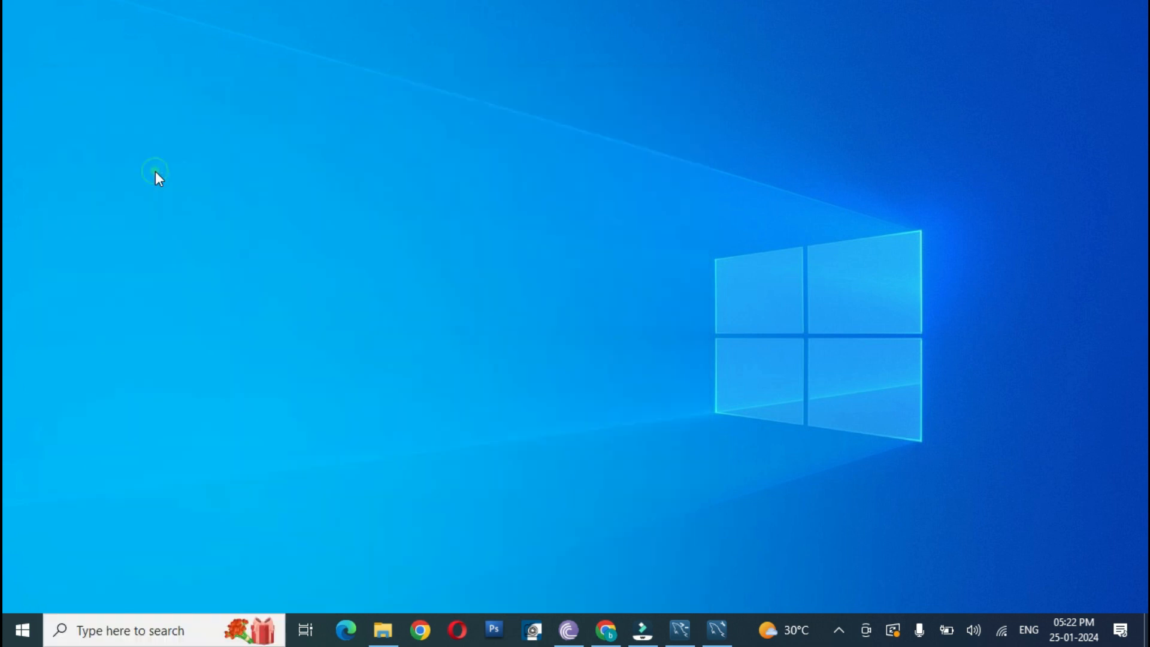
{"action": "left_click_drag", "start_coordinate": [261, 99], "coordinate": [360, 112]}
{"action": "left_click", "coordinate": [469, 429]}
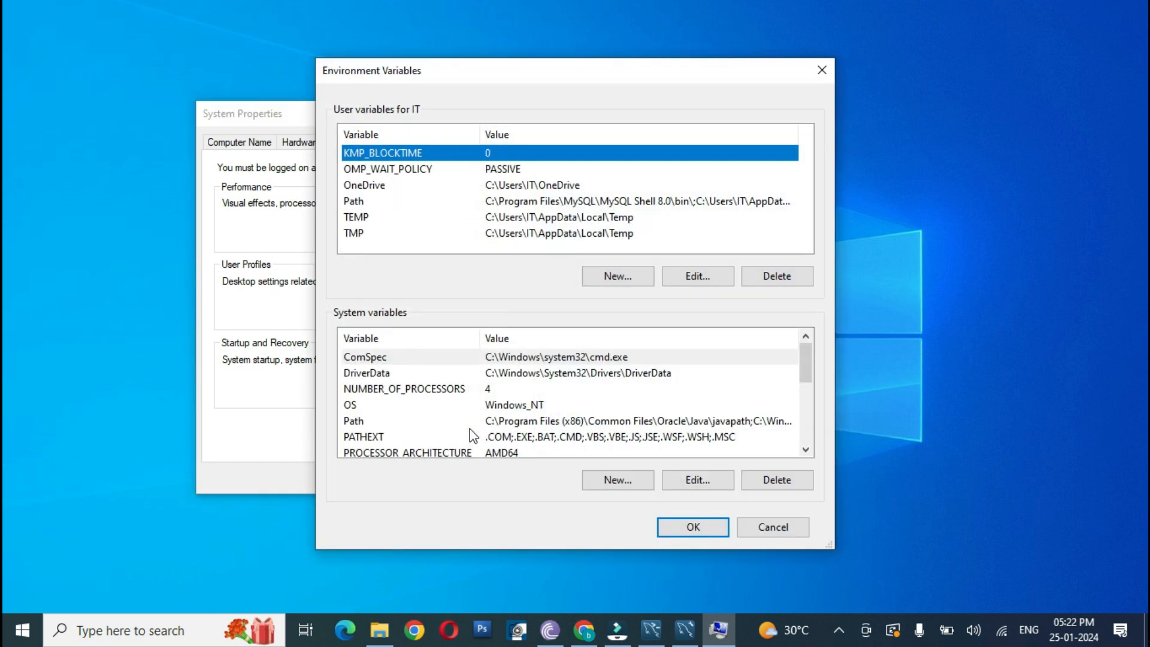
{"action": "left_click", "coordinate": [560, 423]}
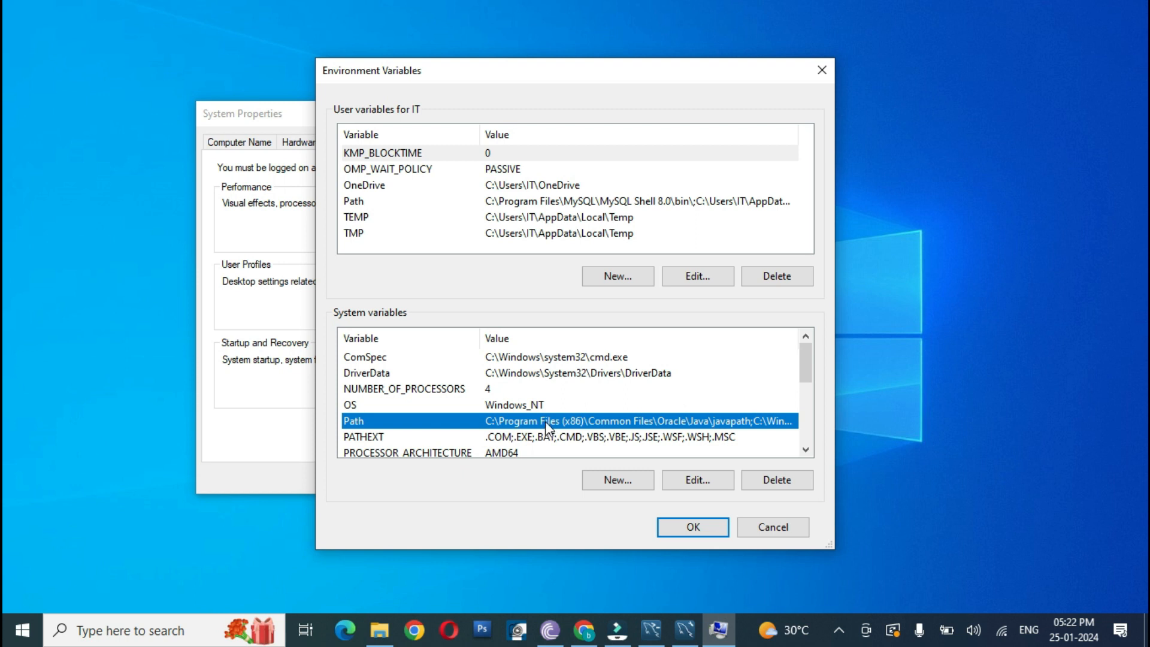
{"action": "double_click", "coordinate": [529, 421]}
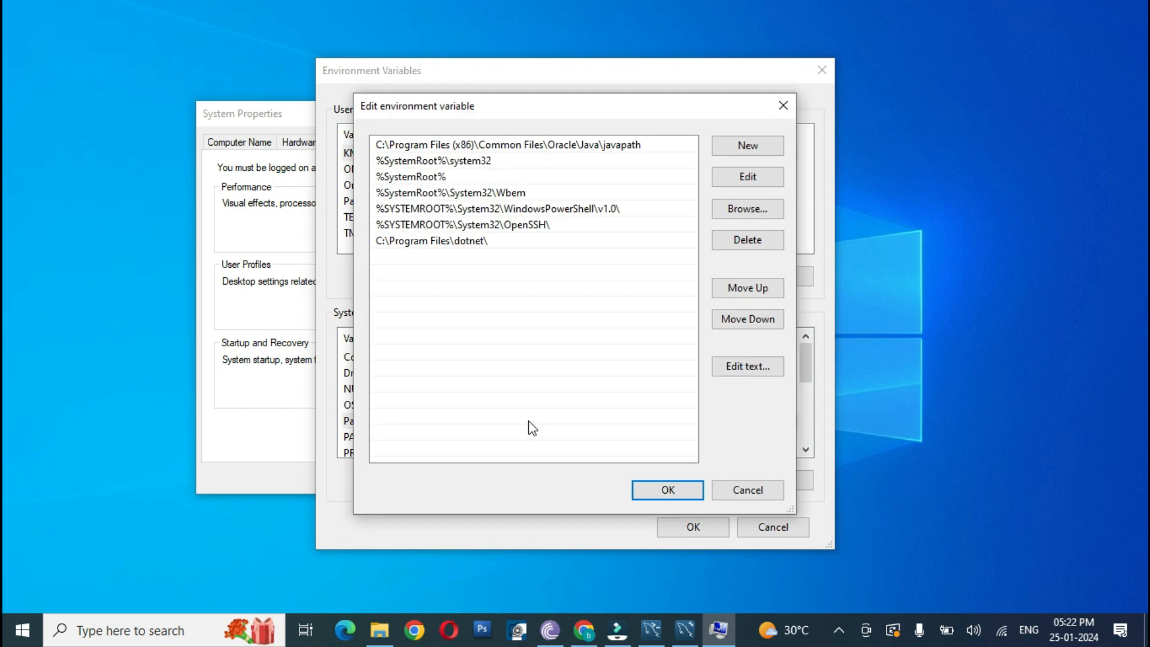
Step: Switch to File Explorer and browse to the C:\Program Files\MySQL folder
{"action": "key", "text": "alt+Tab"}
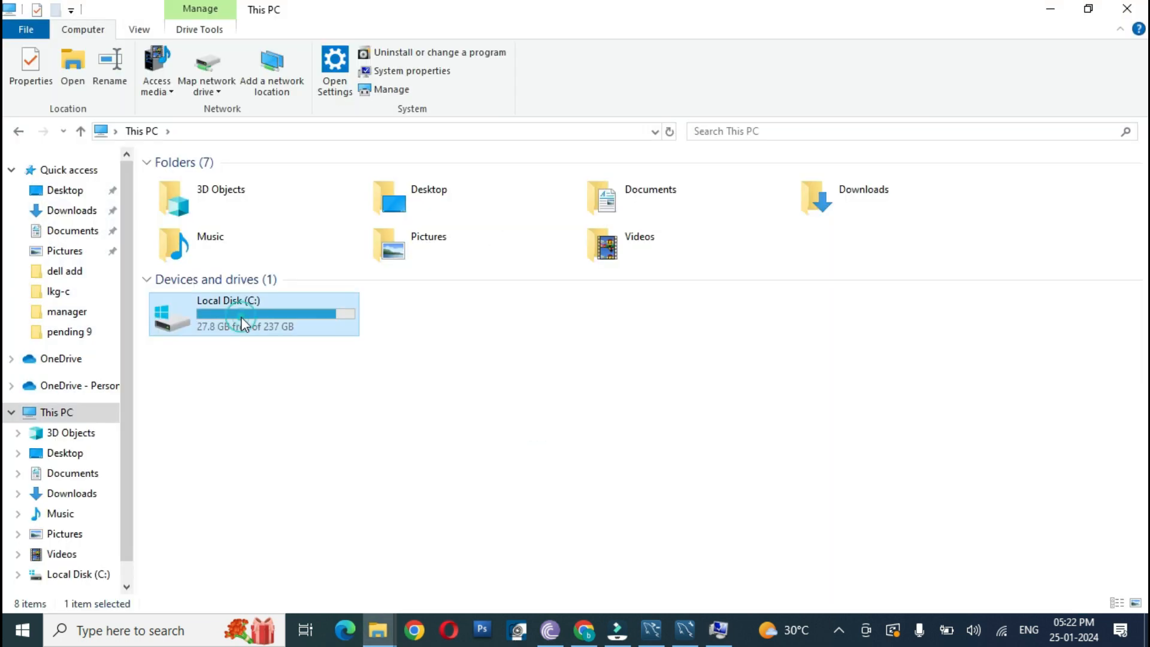
{"action": "double_click", "coordinate": [239, 324]}
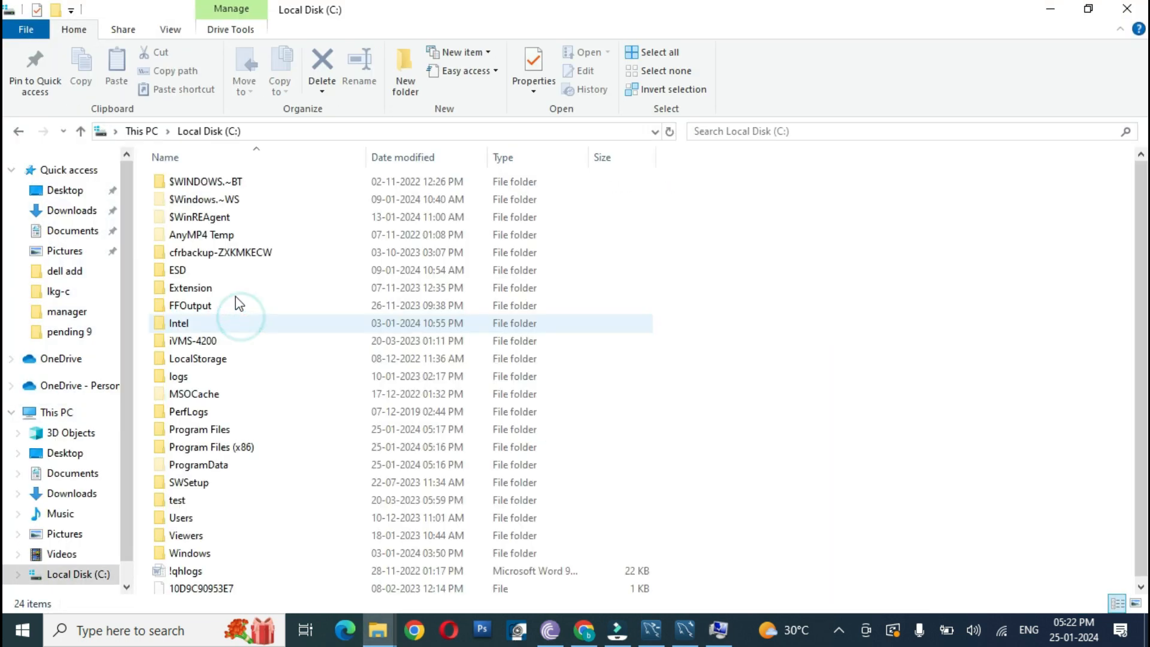
{"action": "double_click", "coordinate": [211, 429]}
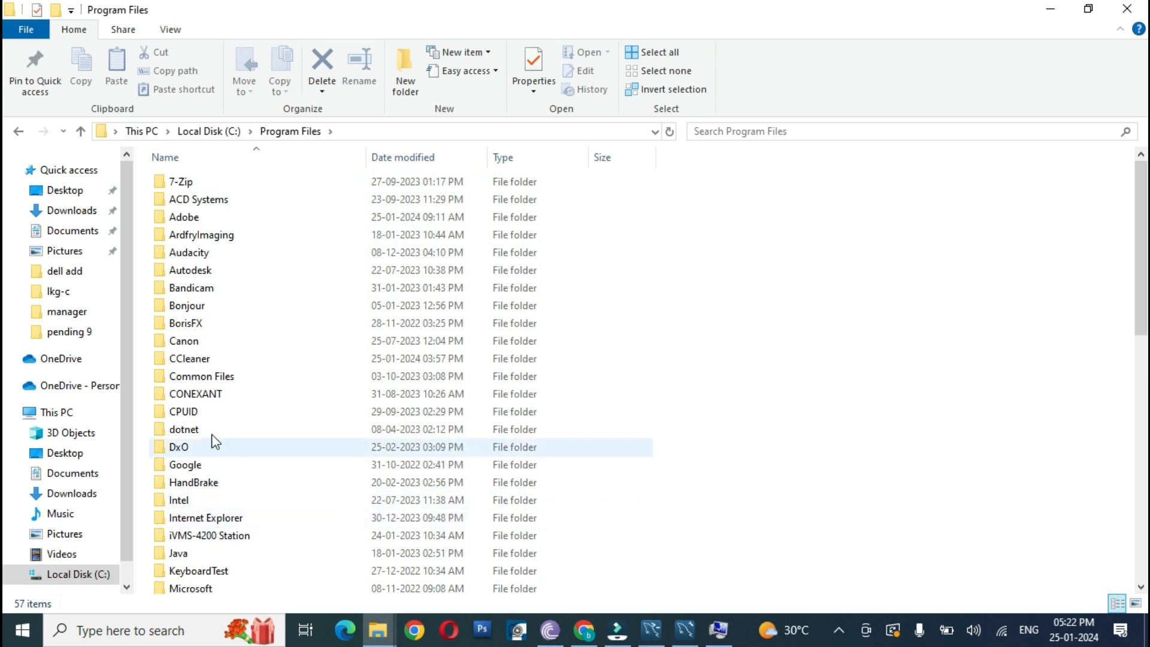
{"action": "scroll", "coordinate": [213, 441], "scroll_direction": "down", "scroll_amount": 1}
{"action": "scroll", "coordinate": [213, 440], "scroll_direction": "down", "scroll_amount": 4}
{"action": "left_click", "coordinate": [192, 500]}
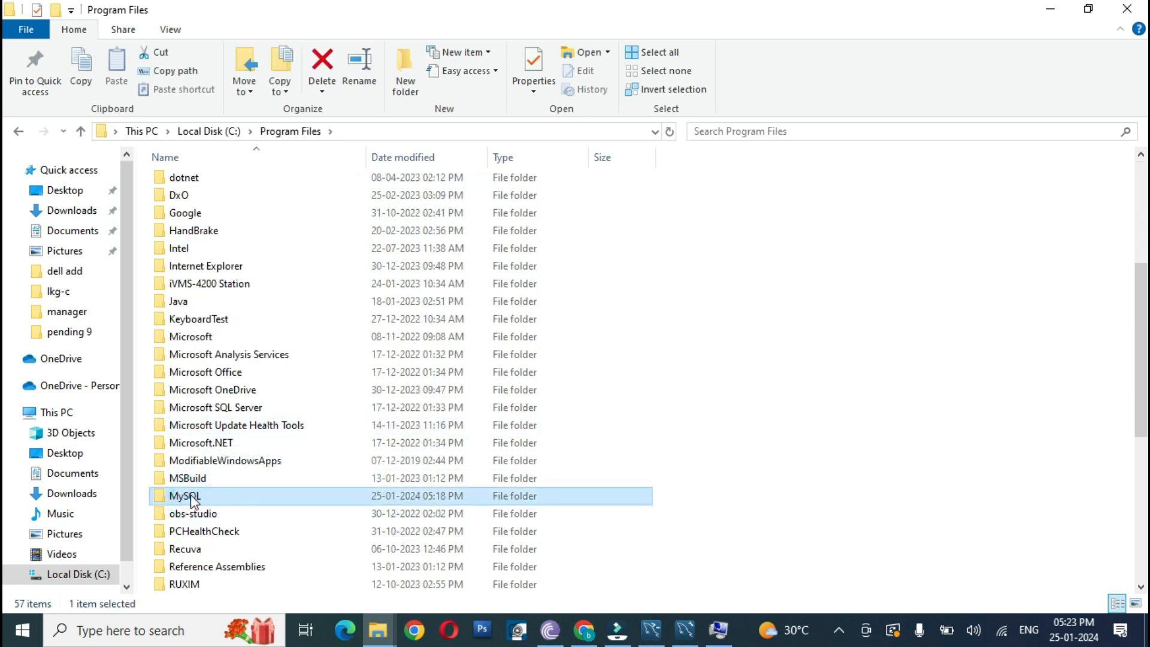
{"action": "double_click", "coordinate": [192, 498]}
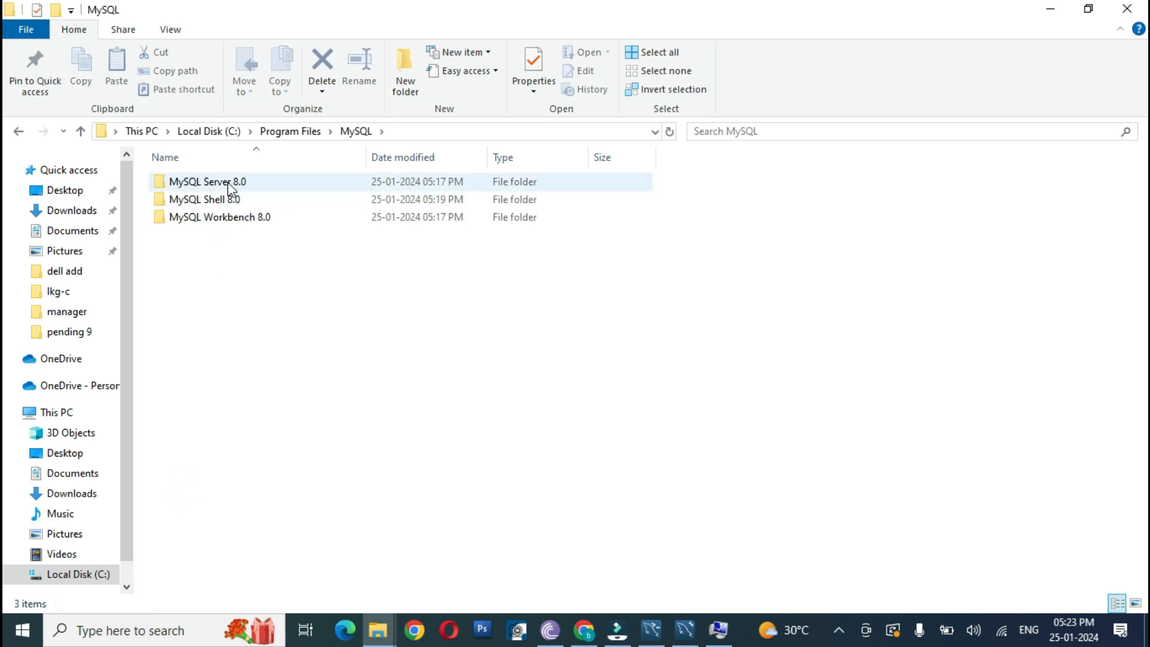
Step: Open the bin folder of MySQL Server 8.0, copy its full path, and minimize File Explorer
{"action": "left_click", "coordinate": [228, 182]}
{"action": "left_click", "coordinate": [202, 181]}
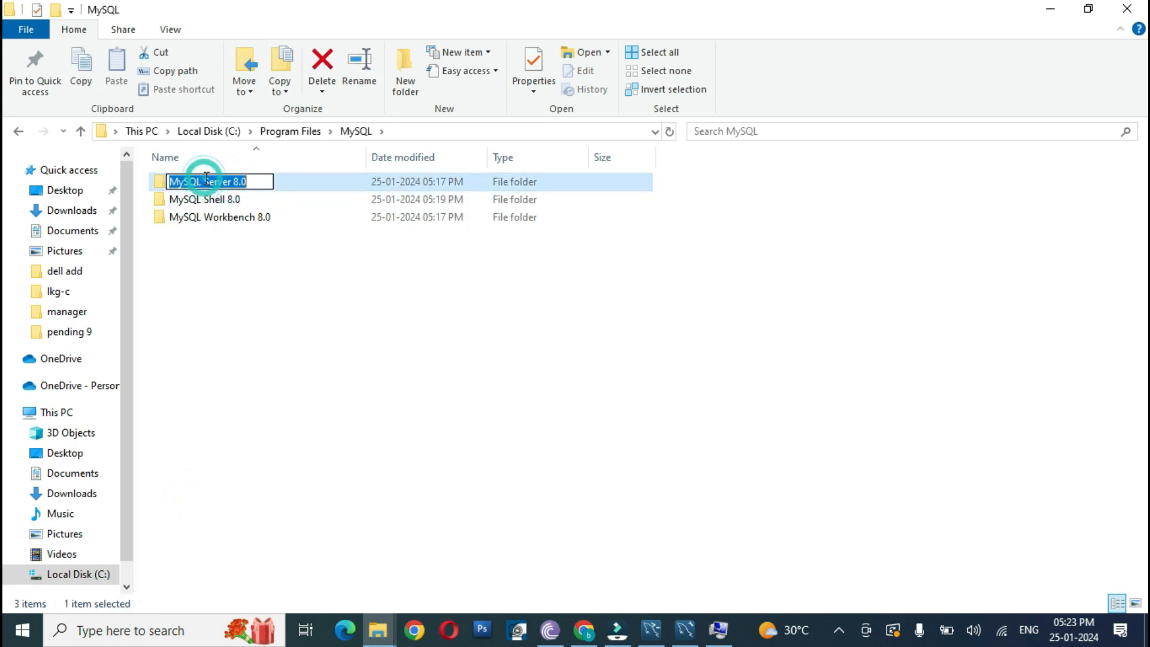
{"action": "double_click", "coordinate": [306, 190]}
{"action": "left_click", "coordinate": [196, 184]}
{"action": "double_click", "coordinate": [196, 185]}
{"action": "left_click", "coordinate": [536, 130]}
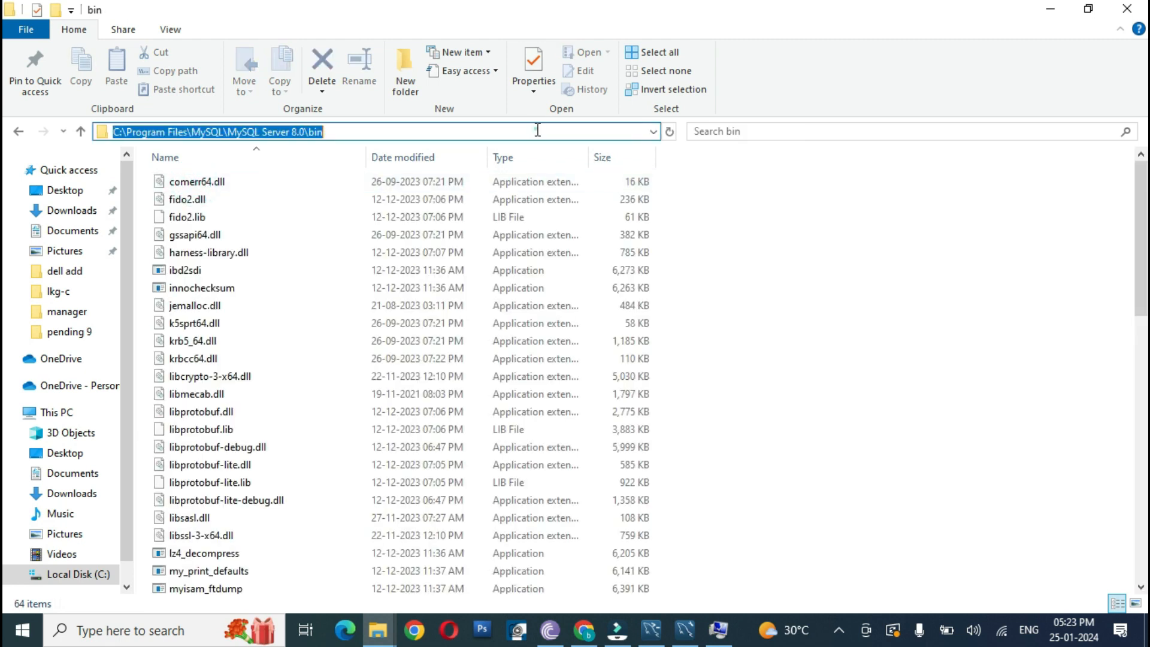
{"action": "right_click", "coordinate": [260, 132]}
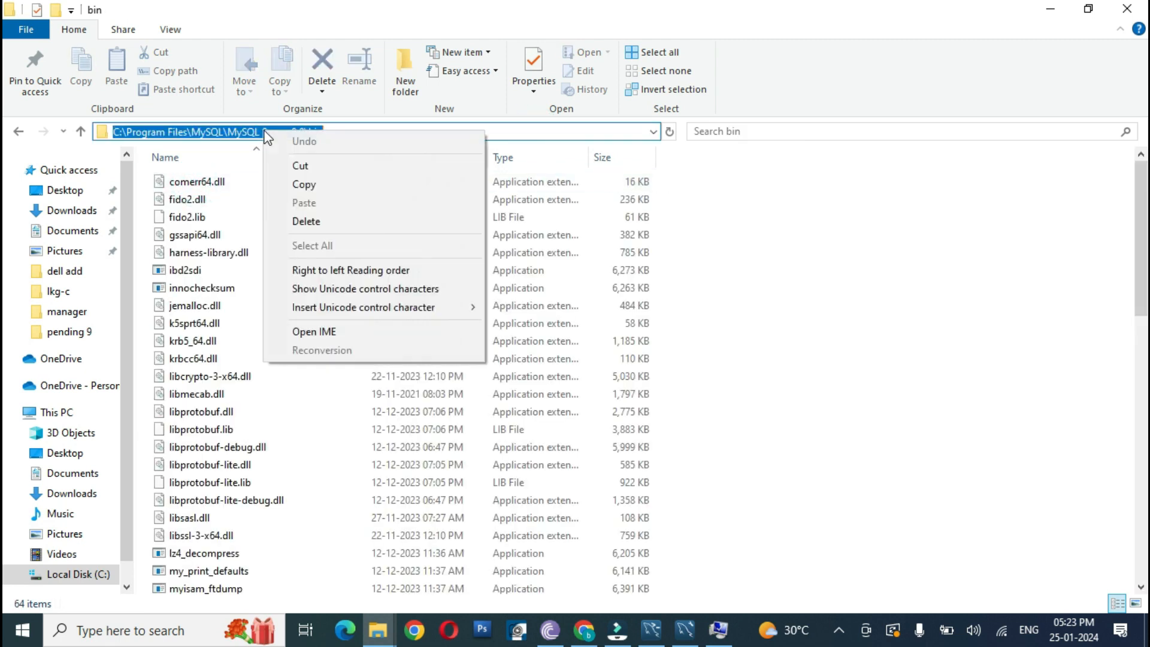
{"action": "left_click", "coordinate": [308, 185]}
{"action": "left_click", "coordinate": [1051, 11]}
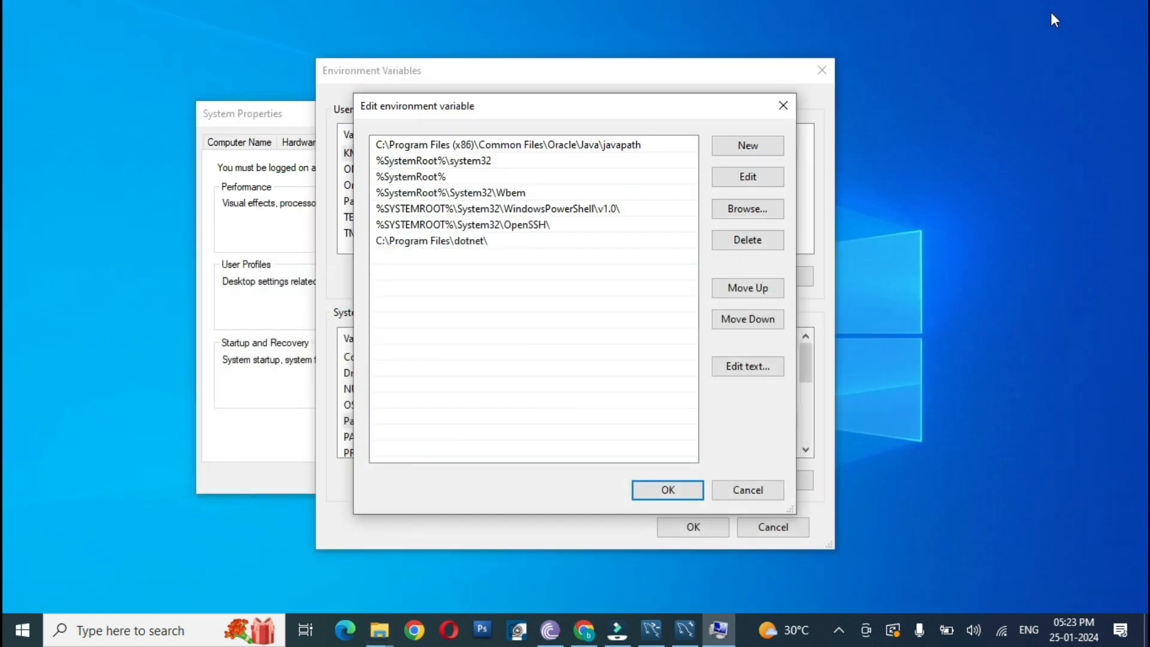
Step: Add C:\Program Files\MySQL\MySQL Server 8.0\bin as a new system Path entry and accept all open system dialogs
{"action": "left_click", "coordinate": [744, 146]}
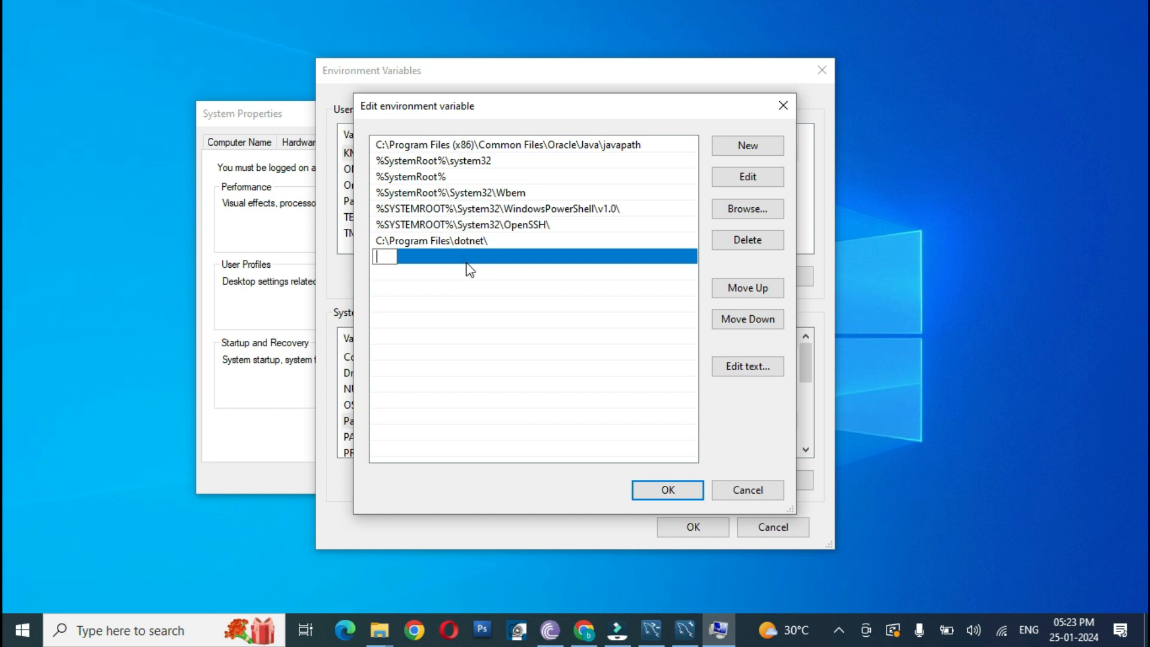
{"action": "key", "text": "ctrl+v"}
{"action": "left_click", "coordinate": [659, 488]}
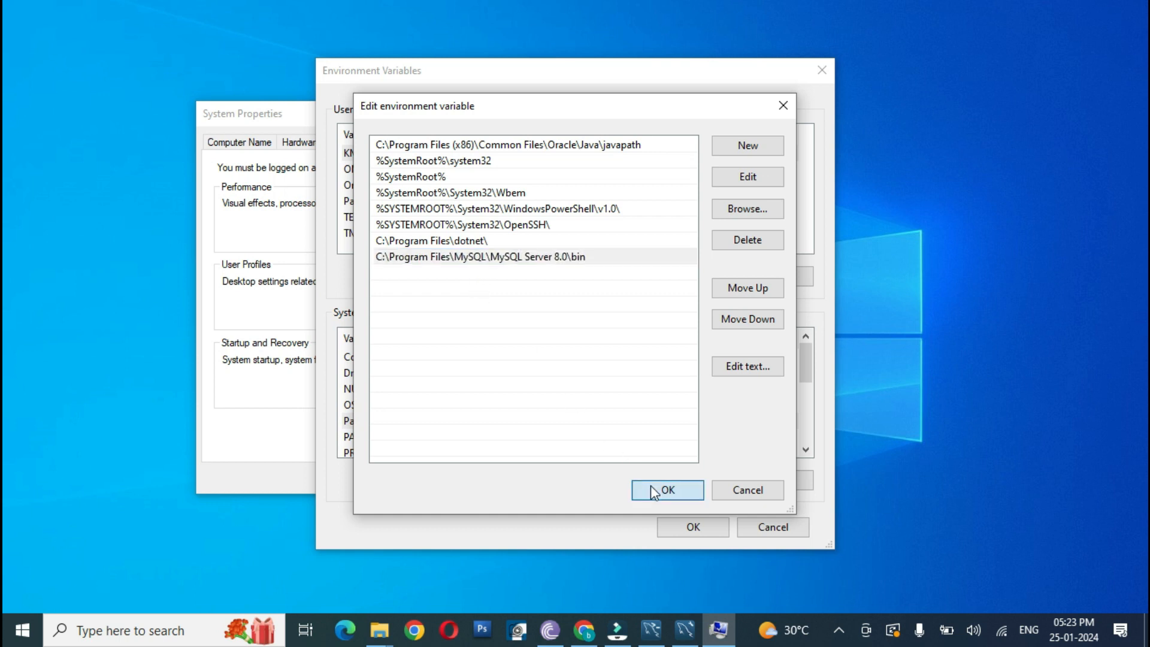
{"action": "left_click", "coordinate": [691, 535]}
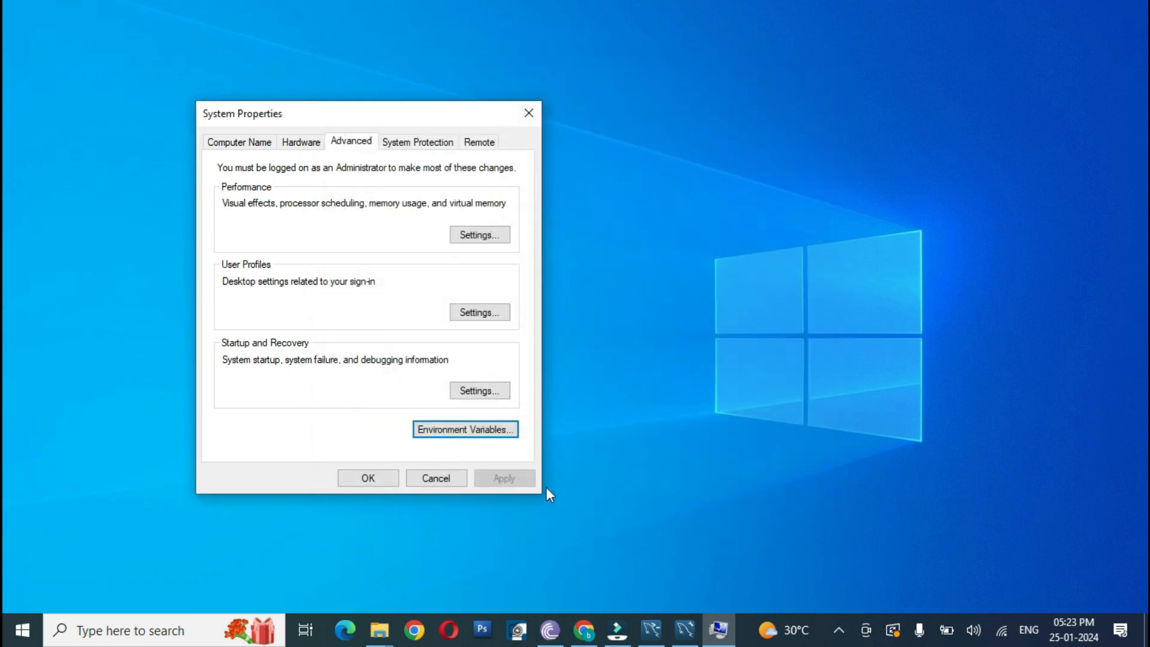
{"action": "left_click", "coordinate": [381, 481]}
Step: Search Windows for cmd and open Command Prompt
{"action": "left_click", "coordinate": [13, 641]}
{"action": "type", "text": "c"}
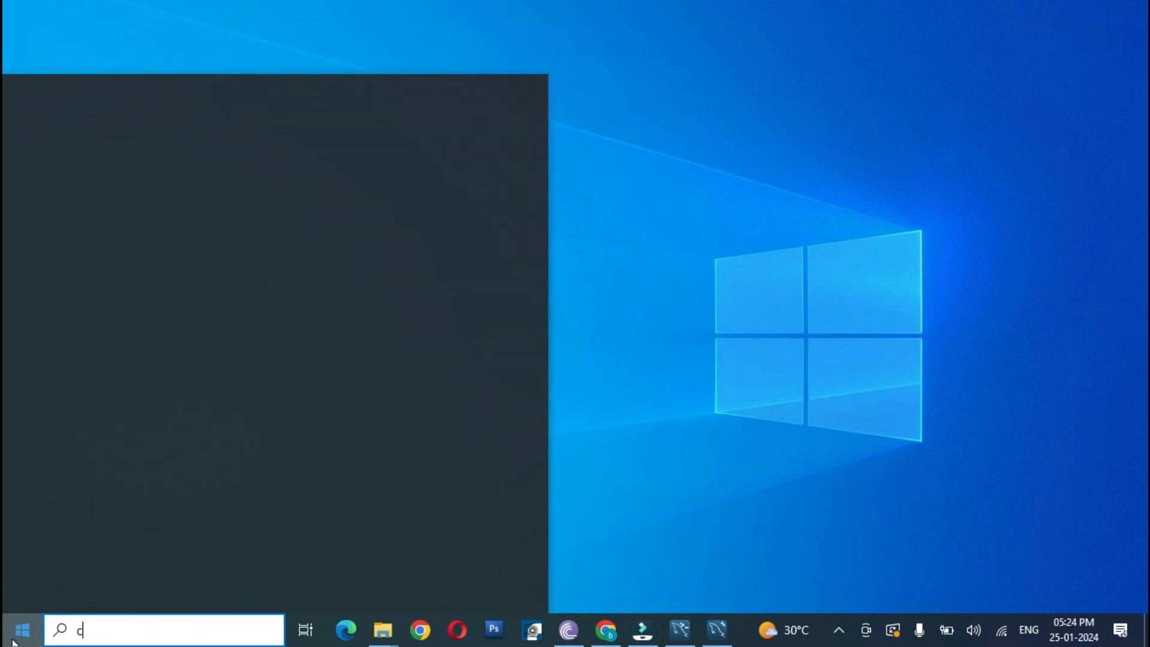
{"action": "type", "text": "md"}
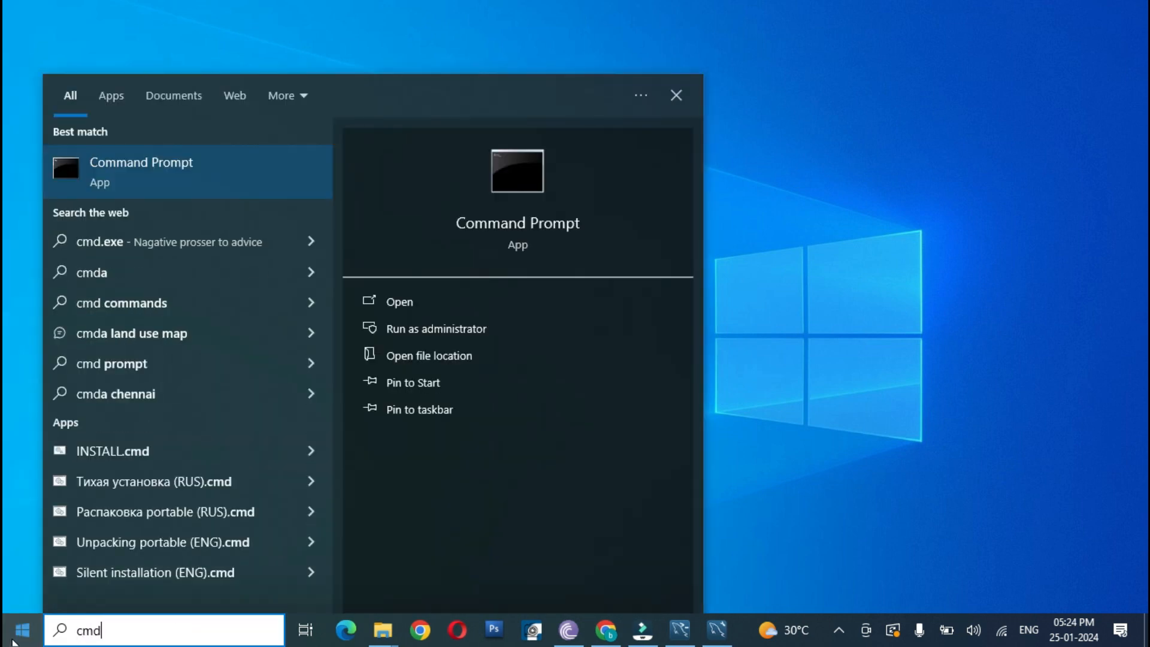
{"action": "key", "text": "Return"}
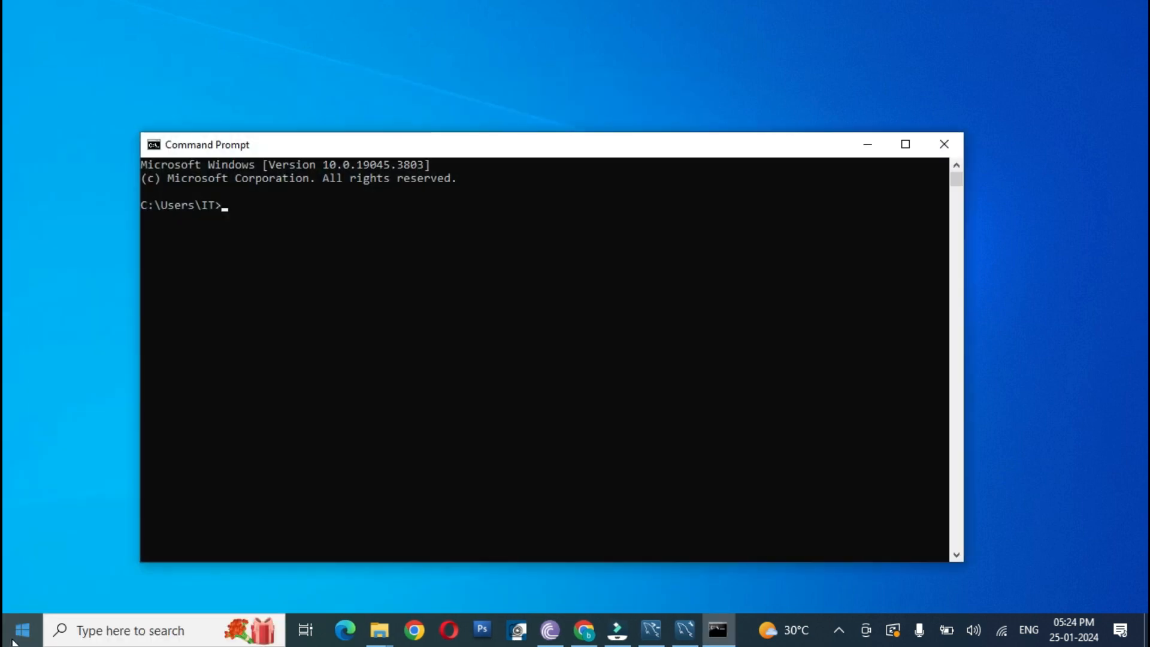
Step: Check the installed MySQL version by running mysql --version
{"action": "type", "text": "mysql --version"}
{"action": "key", "text": "Return"}
Step: Log in to the MySQL server with mysql -u root -p and enter the root password
{"action": "type", "text": "mysql "}
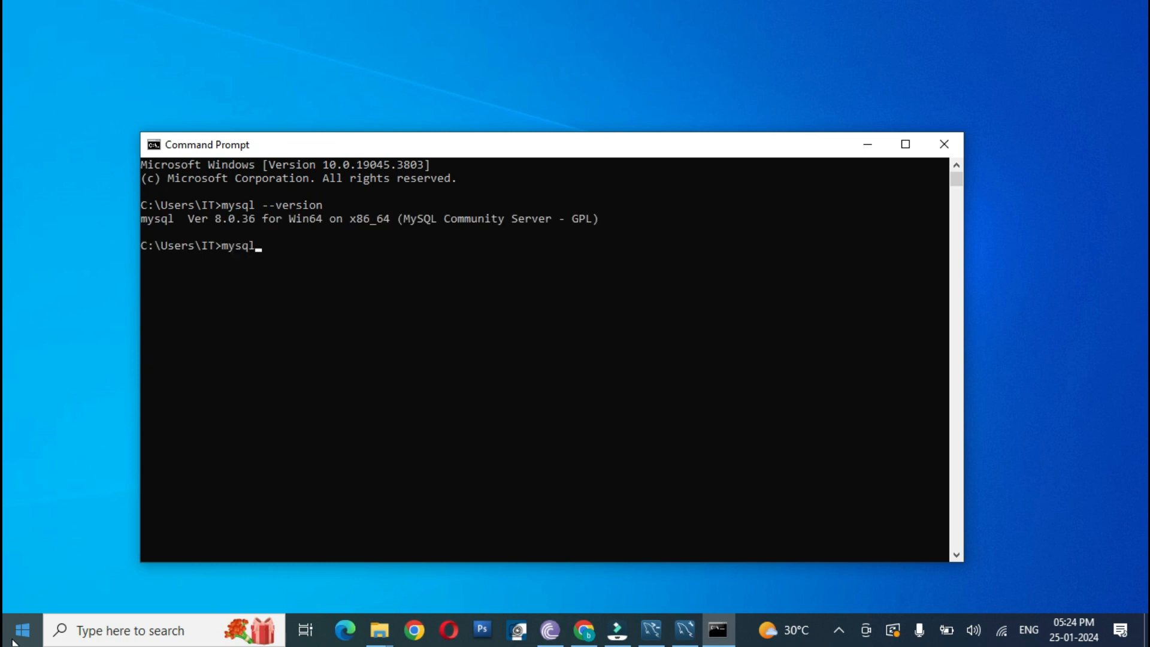
{"action": "type", "text": "-u root -p"}
{"action": "key", "text": "Return"}
{"action": "type", "text": "****"}
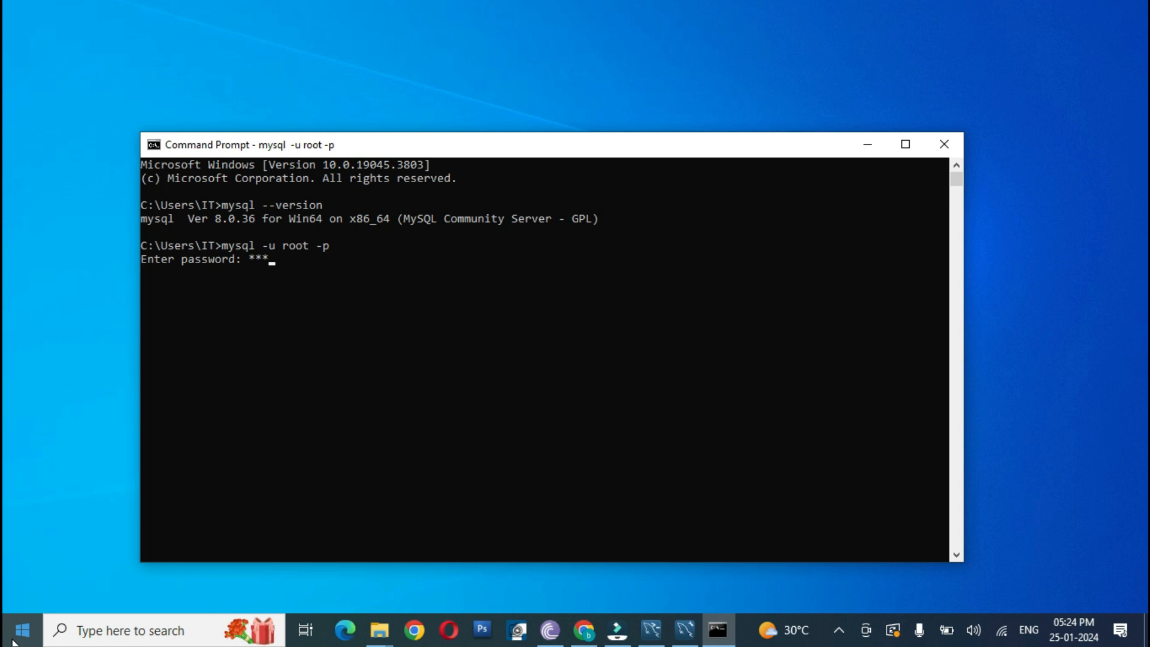
{"action": "key", "text": "Return"}
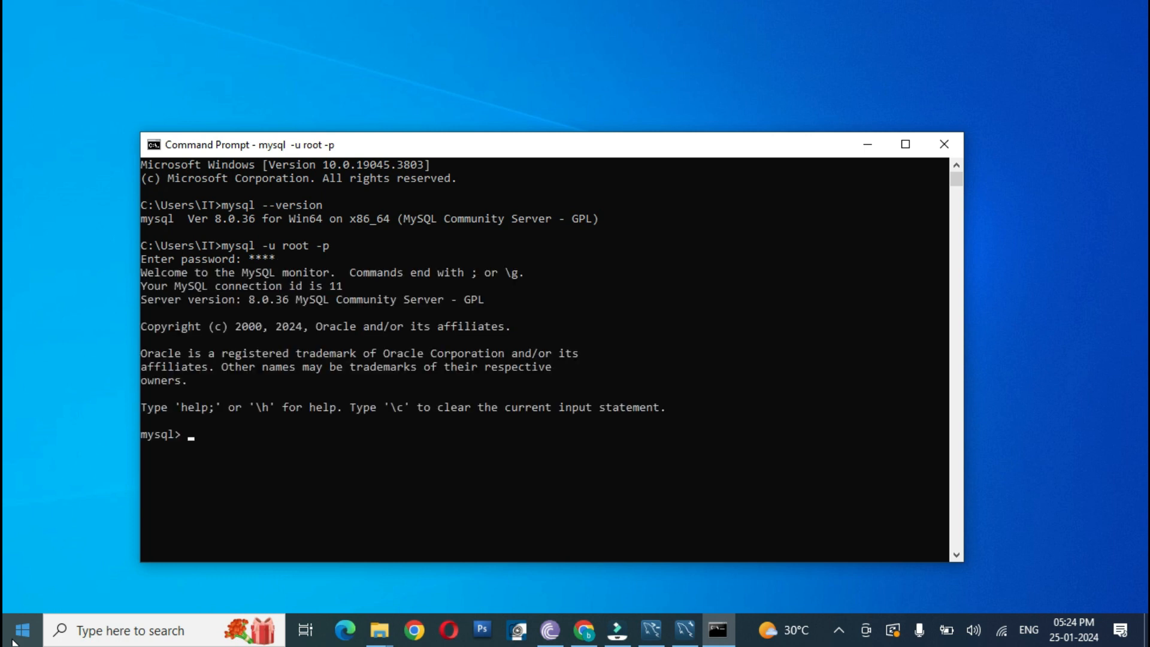
Step: List the server's databases by running show databases; in the MySQL monitor
{"action": "type", "text": "m"}
{"action": "key", "text": "BackSpace"}
{"action": "key", "text": "BackSpace"}
{"action": "type", "text": "show databases;"}
{"action": "key", "text": "Return"}
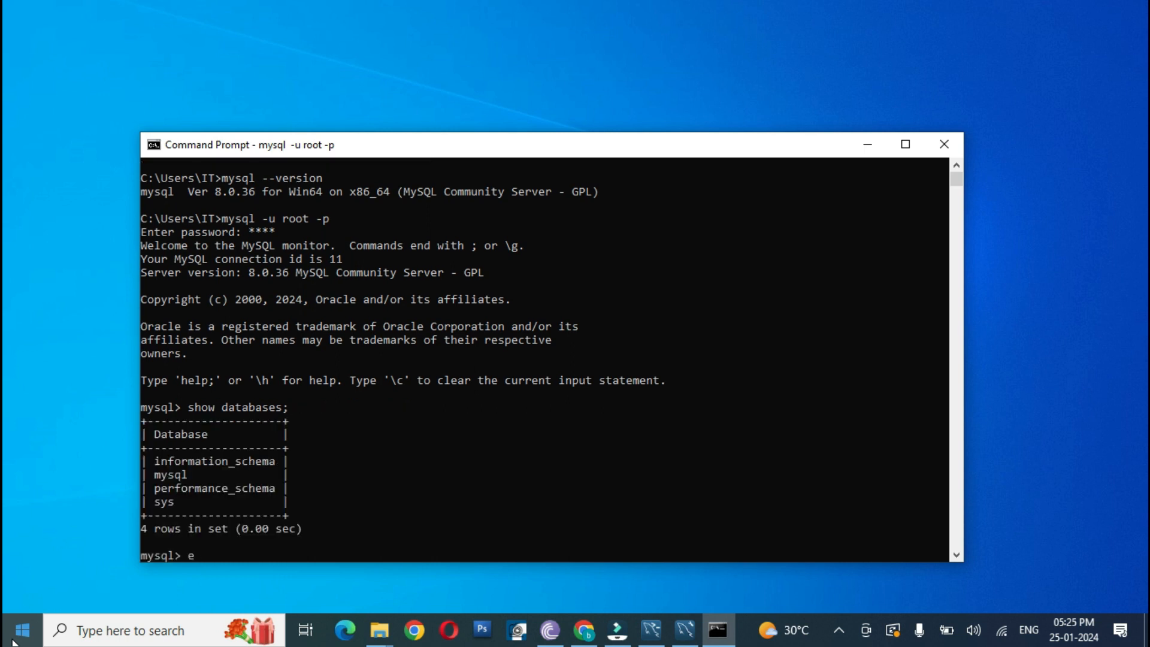
Step: Exit the MySQL monitor and close Command Prompt
{"action": "type", "text": "exit"}
{"action": "key", "text": "Return"}
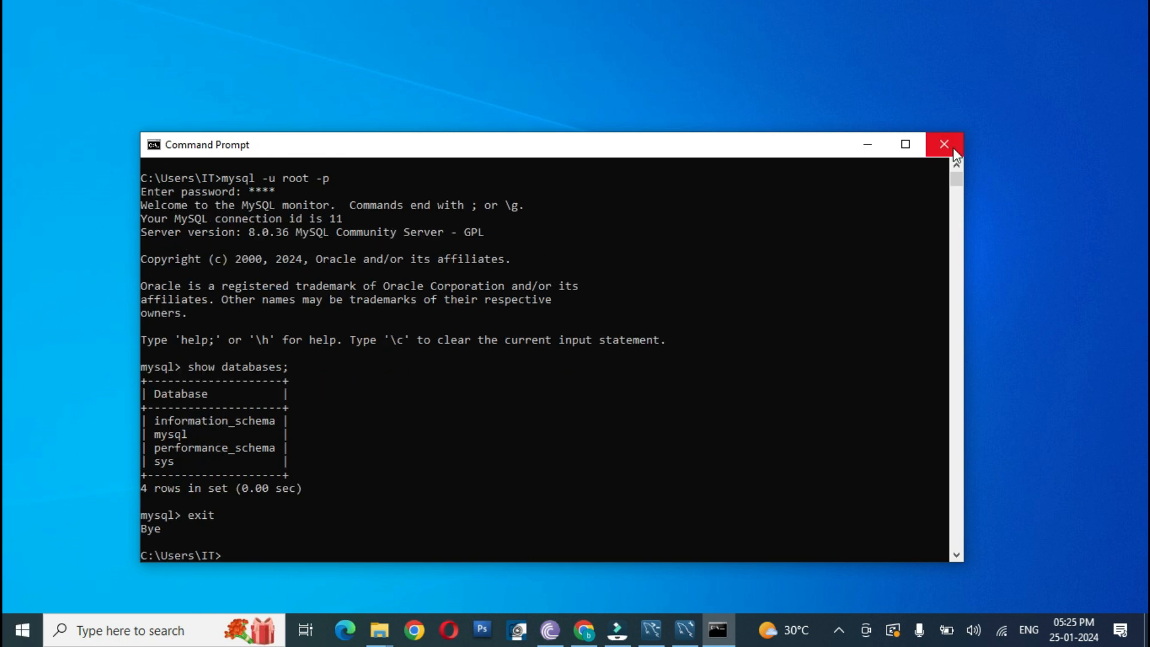
{"action": "left_click", "coordinate": [954, 147]}
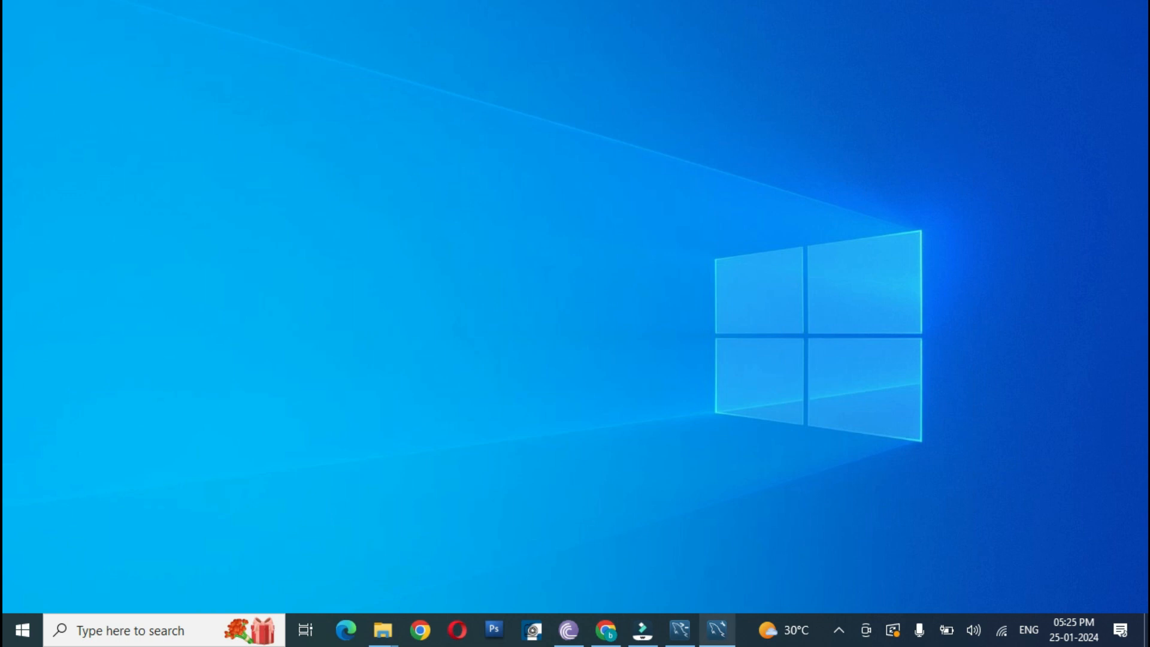
Step: Switch to MySQL Workbench and connect to Local instance MySQL80, entering the root password
{"action": "mouse_move", "coordinate": [650, 638]}
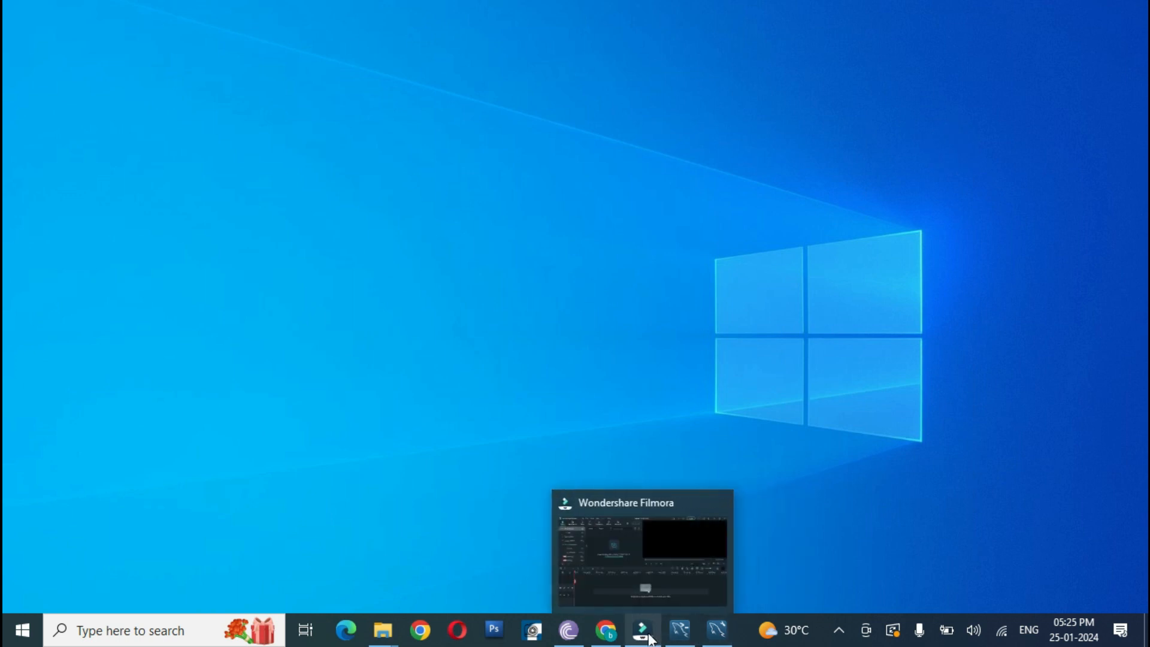
{"action": "left_click", "coordinate": [719, 629]}
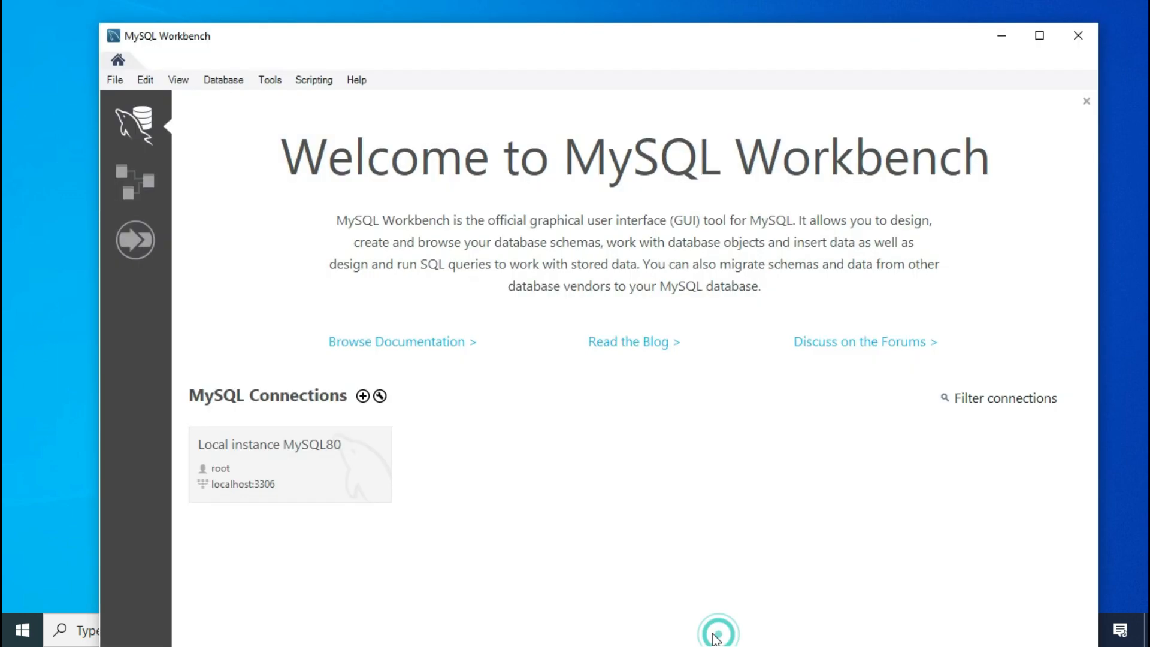
{"action": "left_click", "coordinate": [255, 443]}
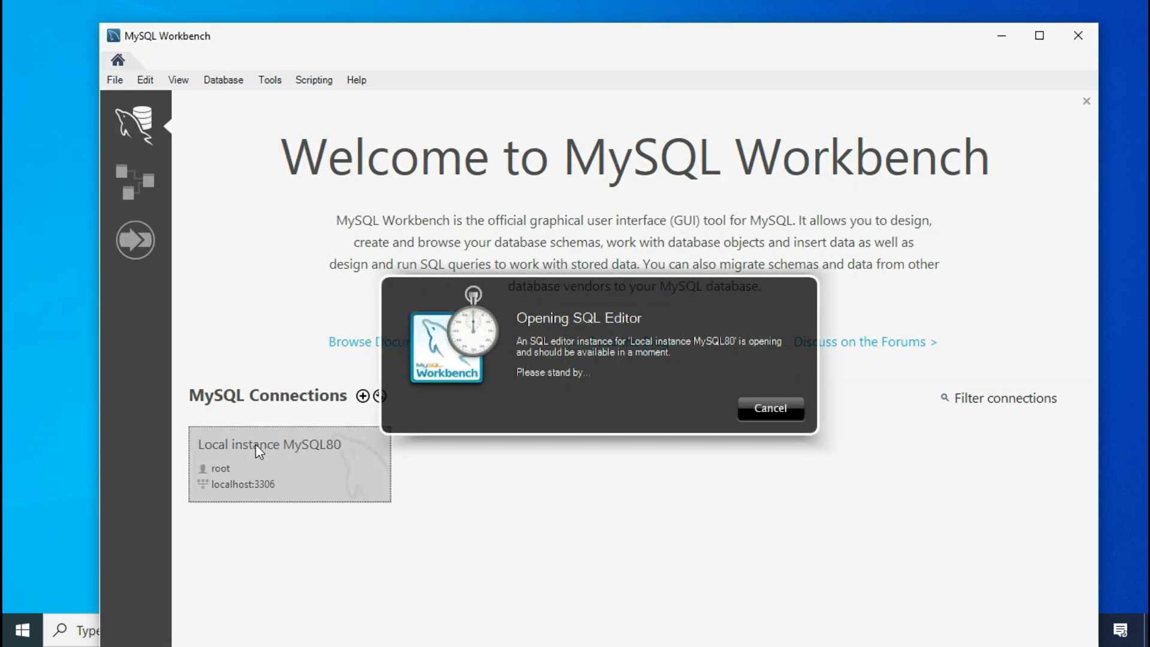
{"action": "type", "text": "***"}
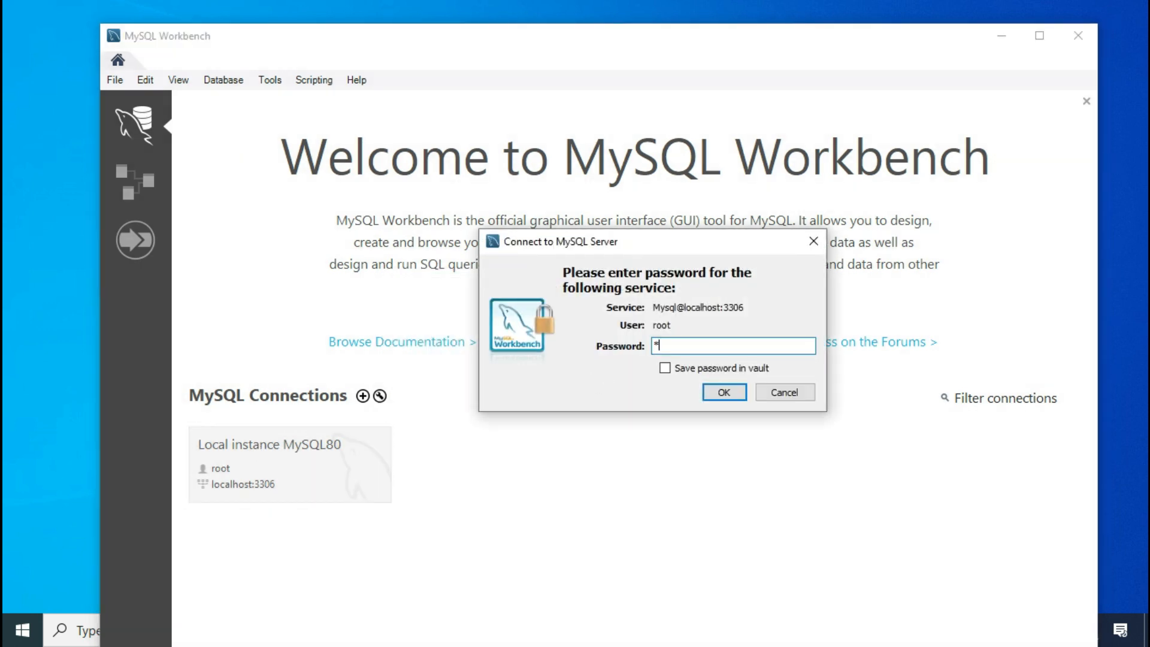
{"action": "type", "text": "*"}
{"action": "key", "text": "Return"}
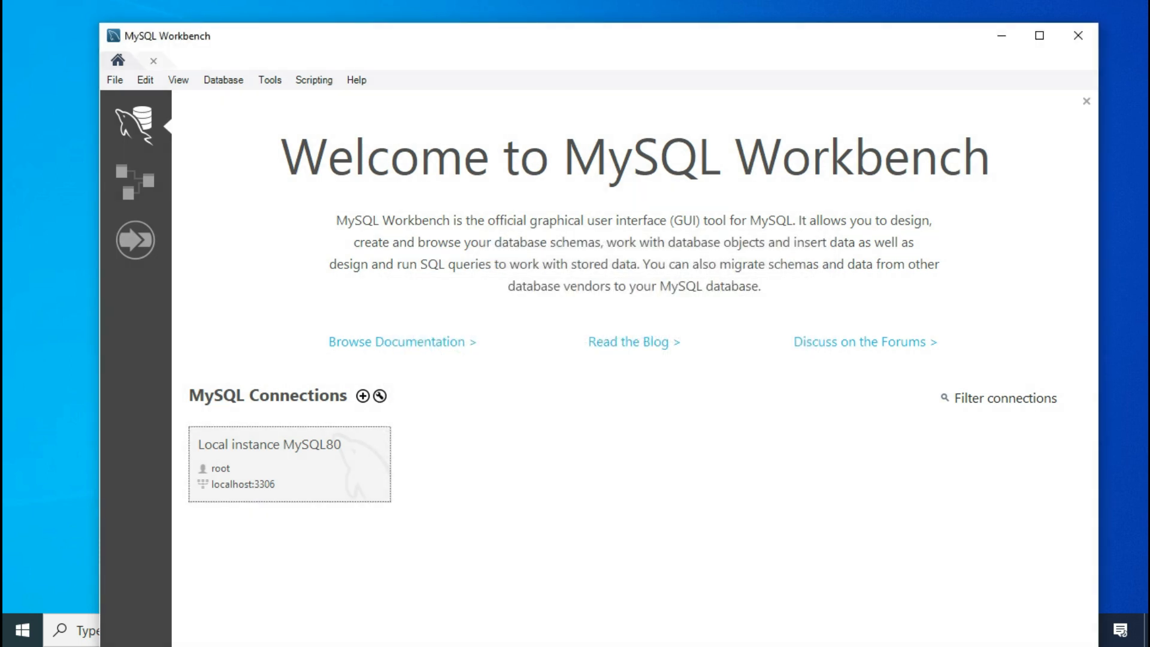